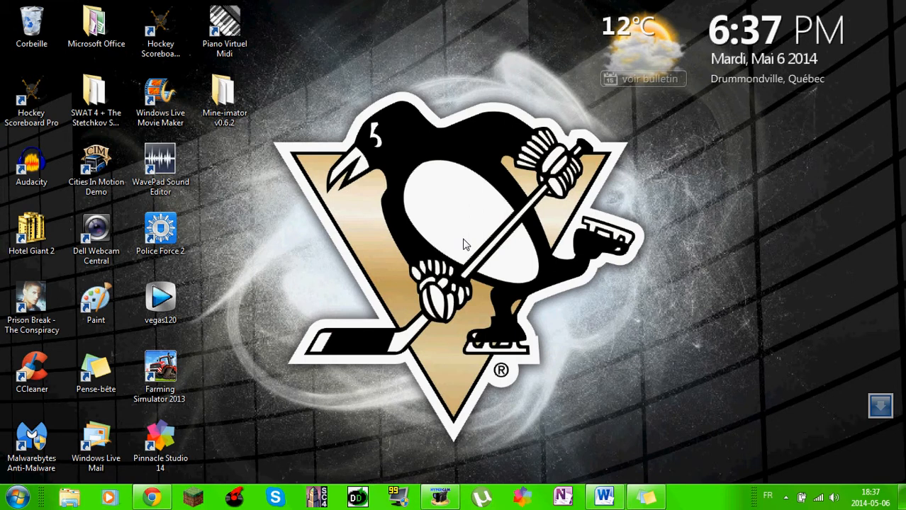
left_click_drag(126, 69, 170, 110)
right_click(128, 71)
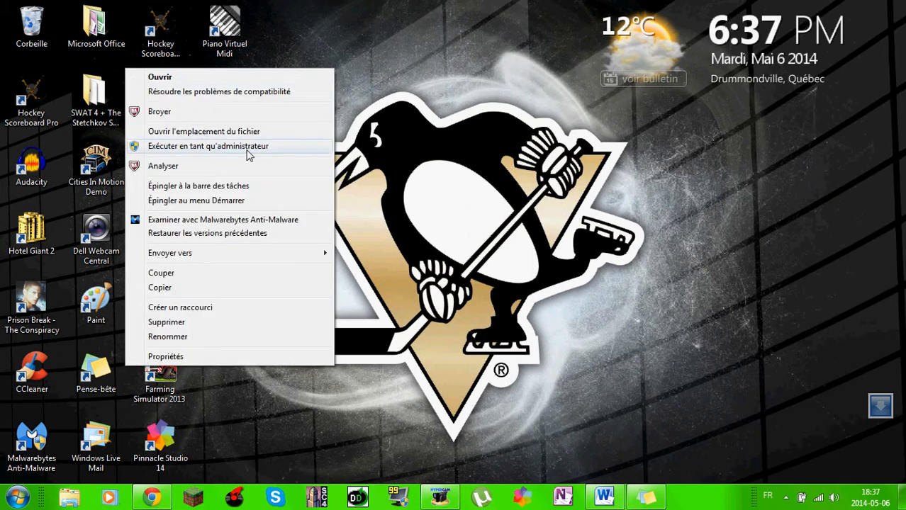
left_click(401, 166)
left_click_drag(337, 170, 665, 425)
right_click(337, 170)
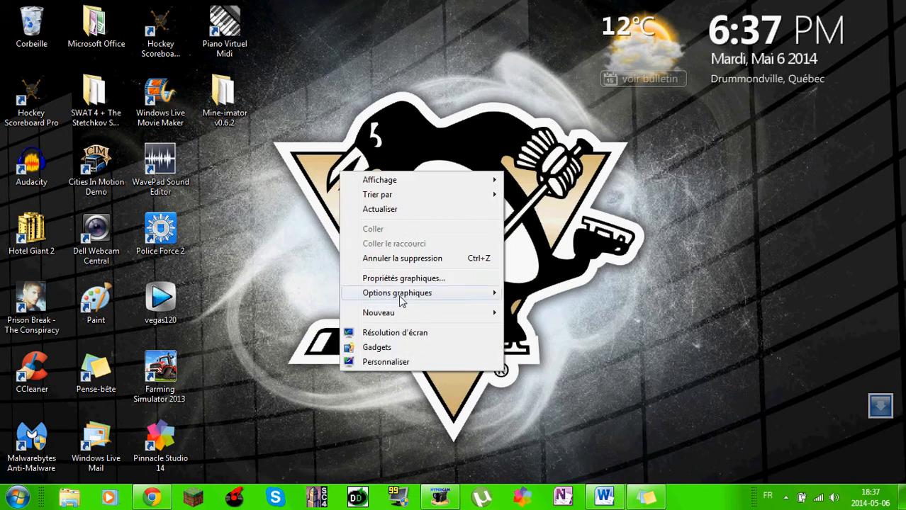
left_click(540, 182)
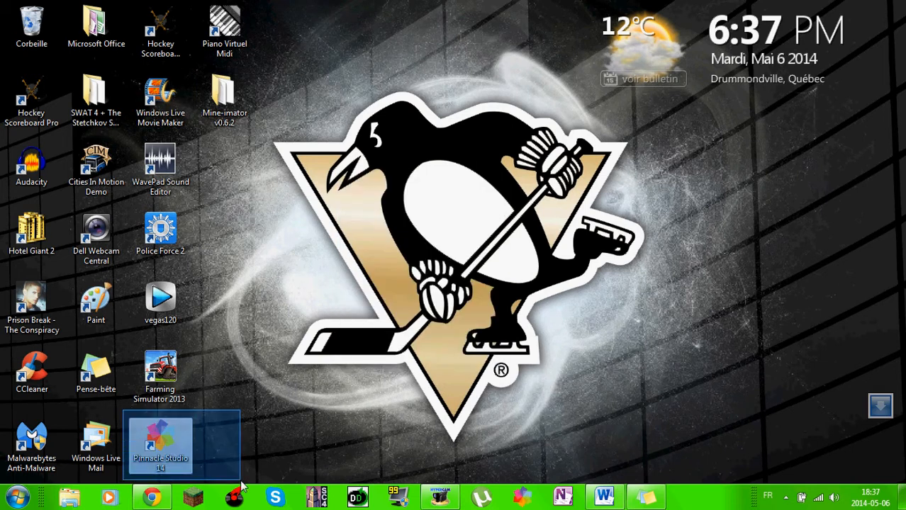
right_click(123, 413)
left_click(473, 340)
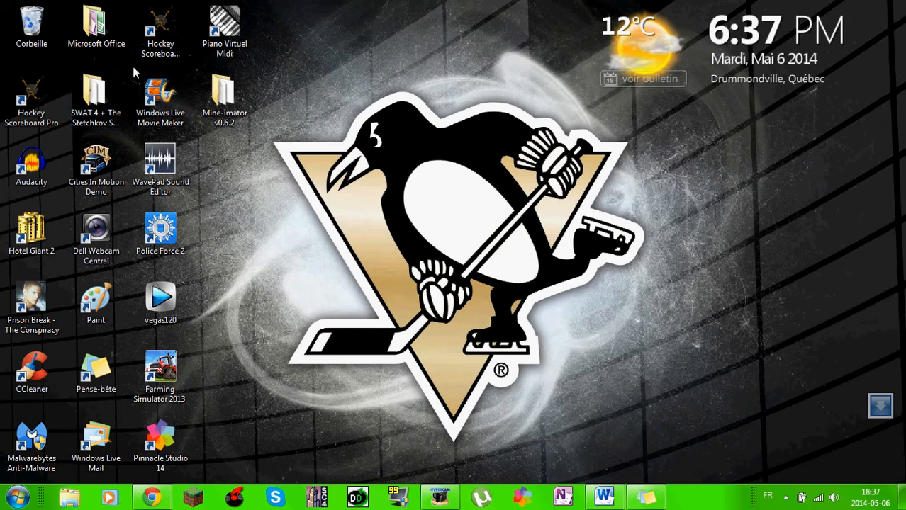
left_click(179, 124)
right_click(135, 68)
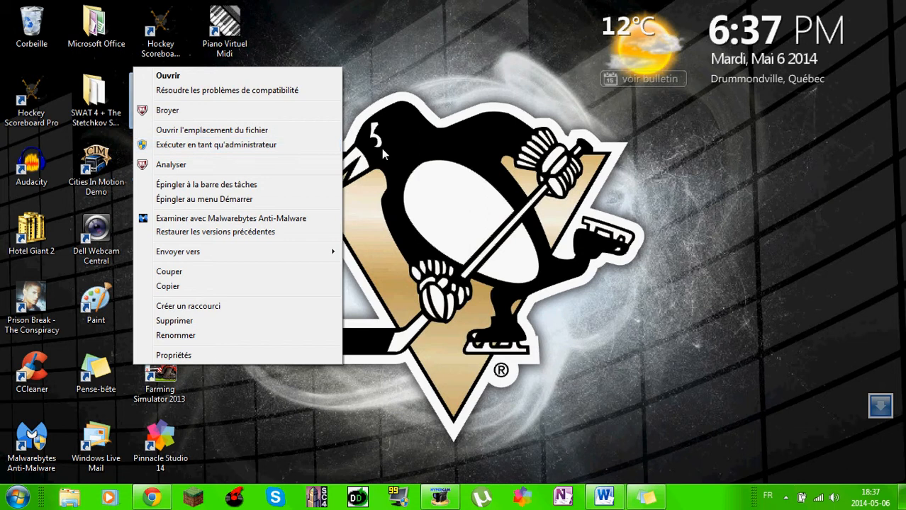
left_click(420, 162)
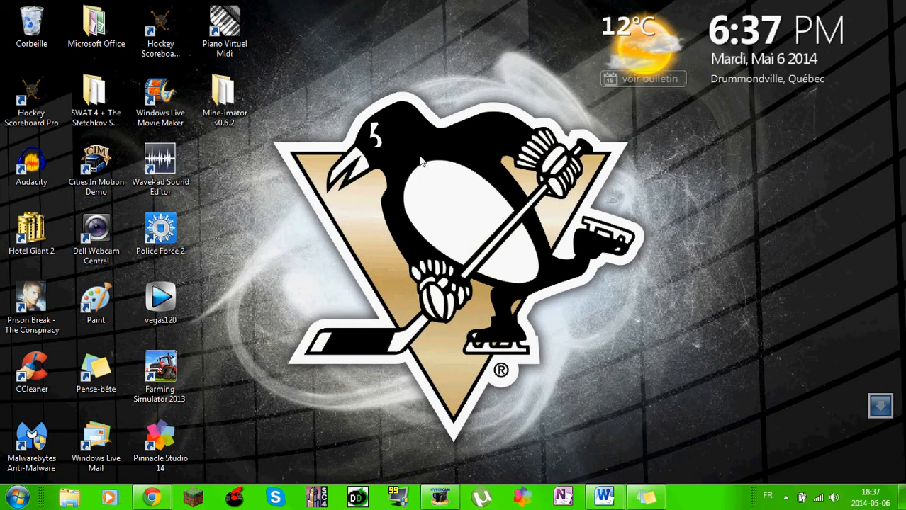
left_click_drag(263, 67, 659, 453)
right_click(263, 66)
left_click(569, 222)
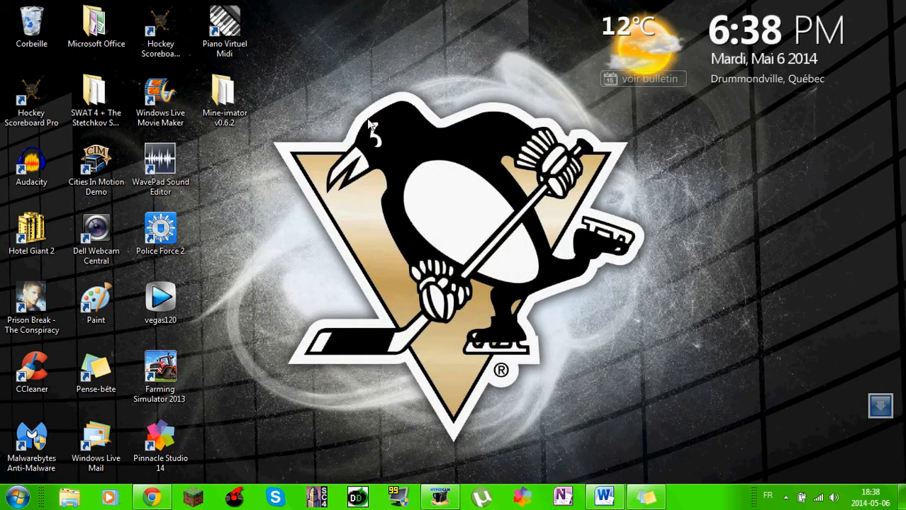
right_click(303, 134)
left_click(479, 217)
right_click(488, 206)
left_click_drag(739, 173, 795, 260)
right_click(740, 173)
left_click(764, 135)
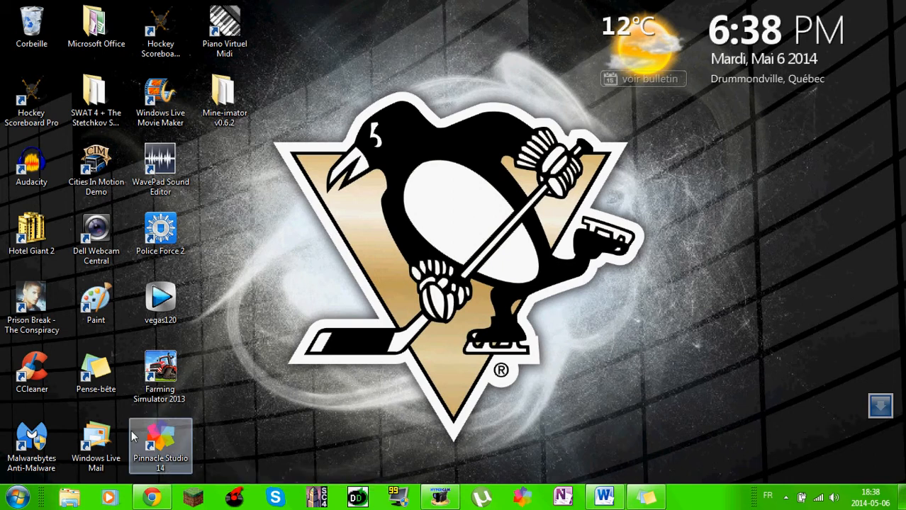
left_click_drag(131, 415, 157, 419)
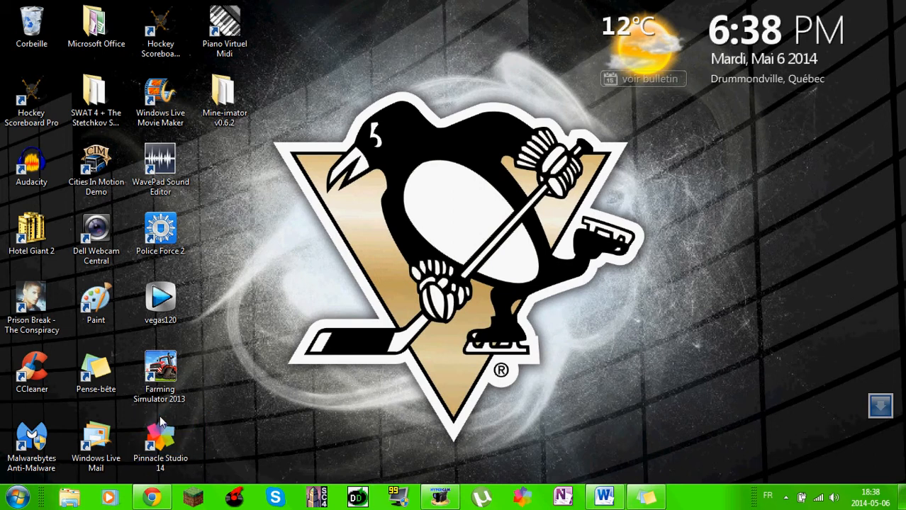
right_click(130, 423)
left_click(395, 309)
Open Windows Live Movie Maker and look through its animation, visual effect, project and display options.
double_click(161, 115)
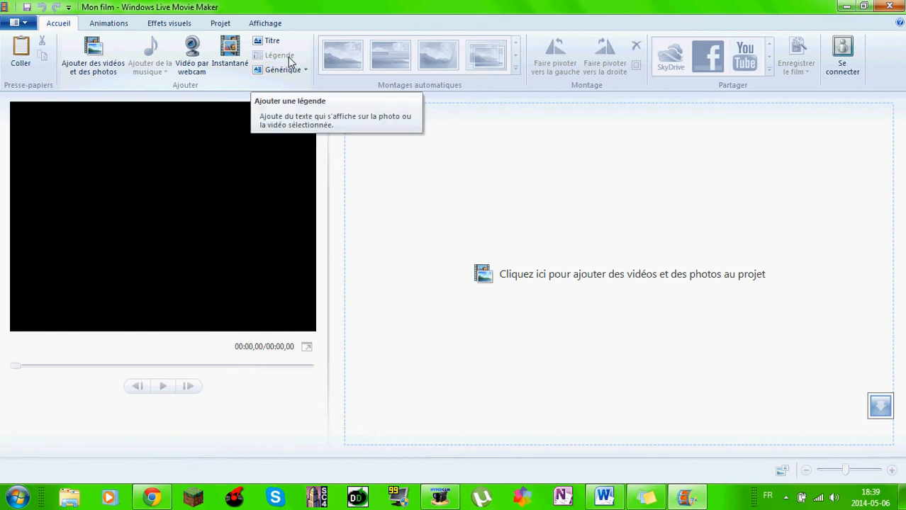
left_click(97, 28)
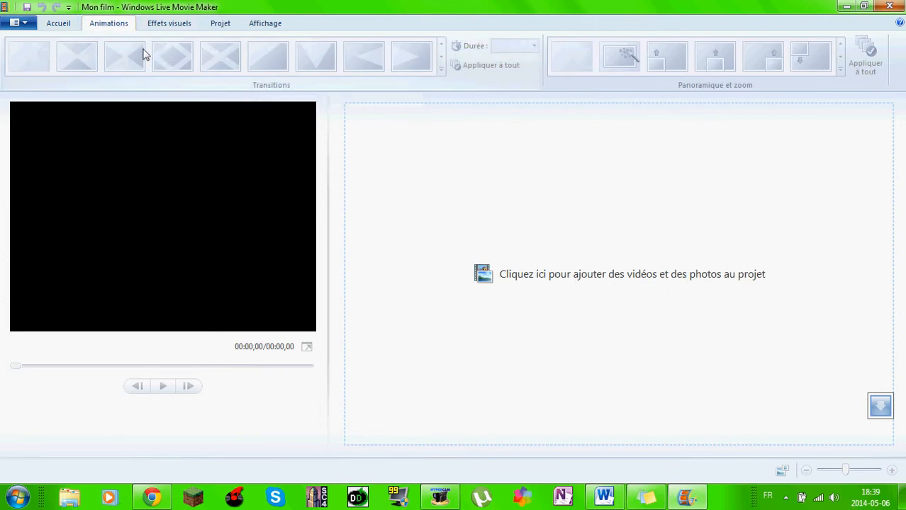
left_click(169, 26)
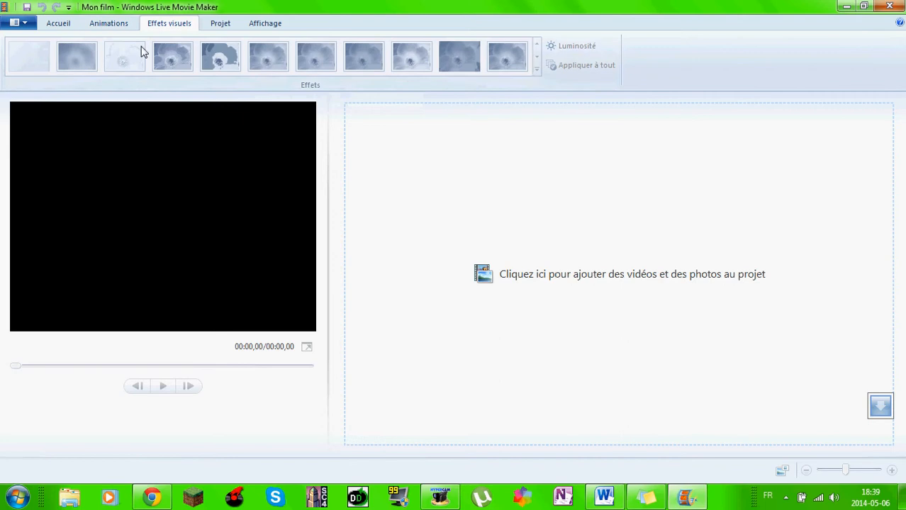
left_click(221, 23)
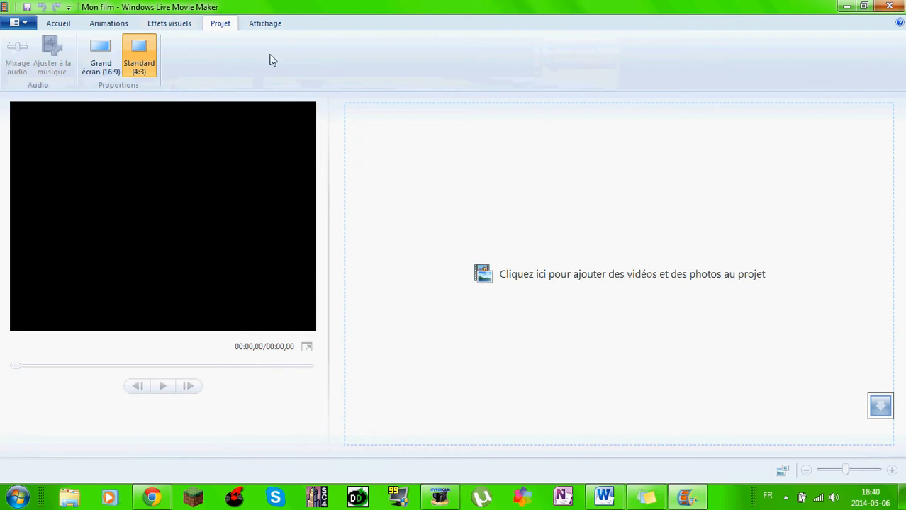
left_click(269, 24)
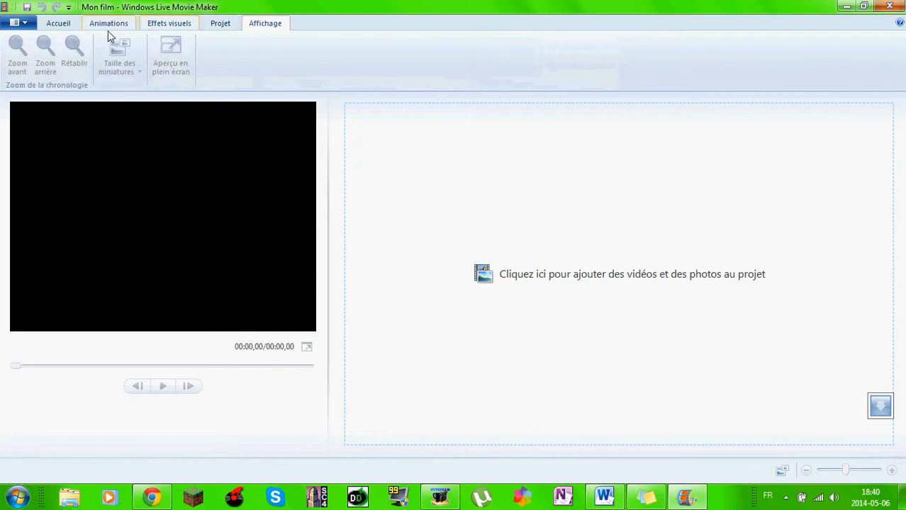
left_click(57, 24)
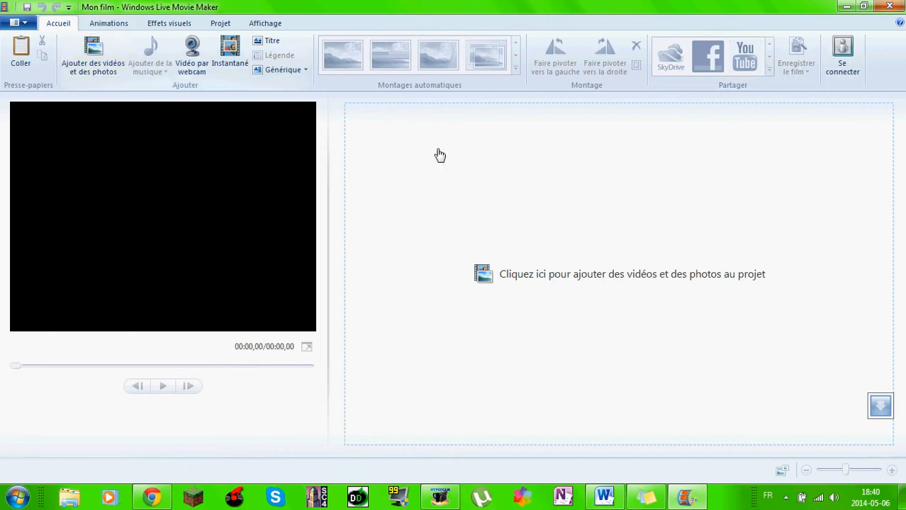
Add the video "Bande anonce FINAL" from the vija studio folder to the empty project.
left_click(597, 278)
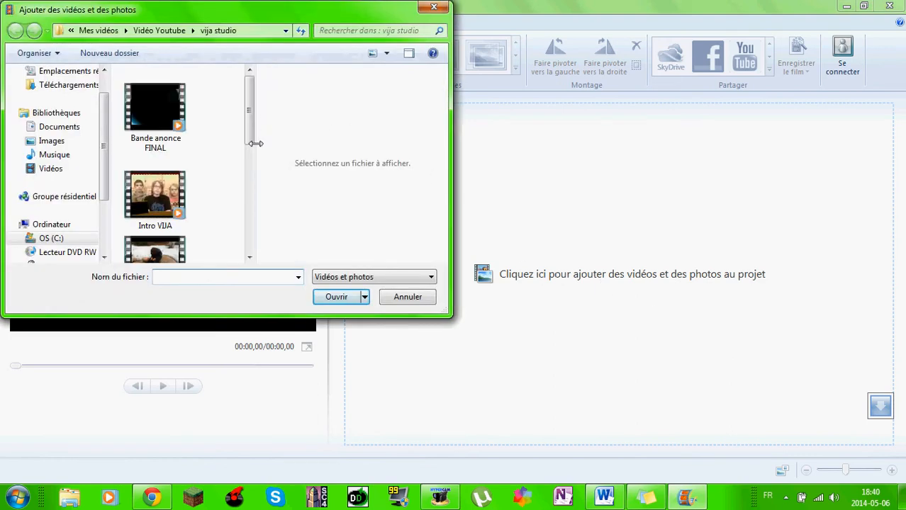
scroll(254, 145, "down", 1)
scroll(254, 145, "up", 1)
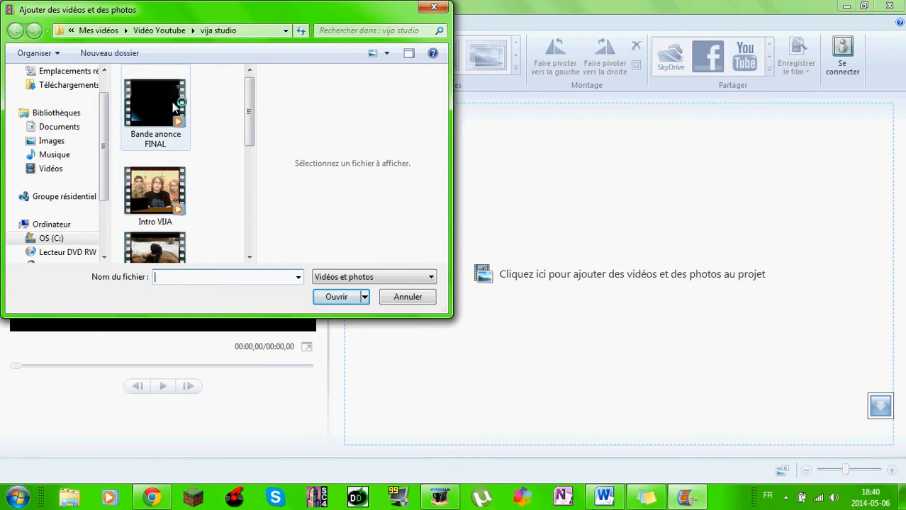
double_click(172, 104)
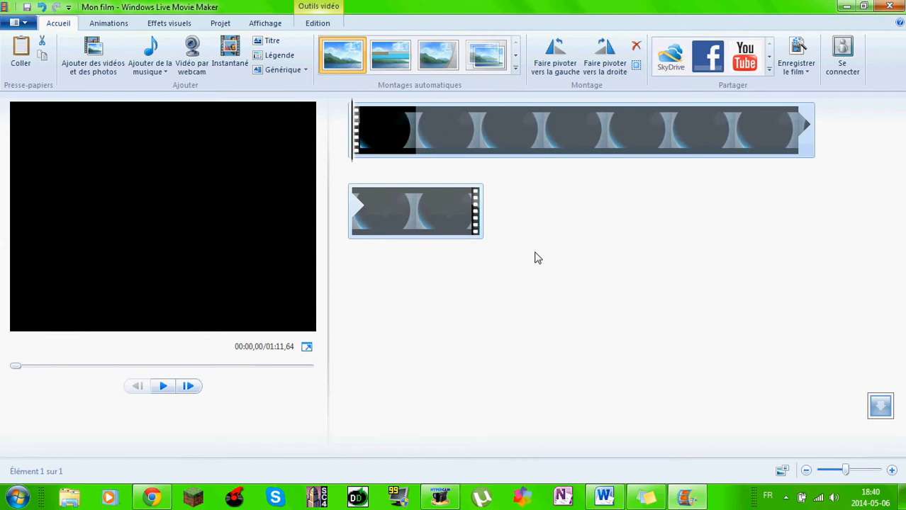
Insert a title before the start of the video clip and replace its text with "Bande Annonce".
left_click(360, 133)
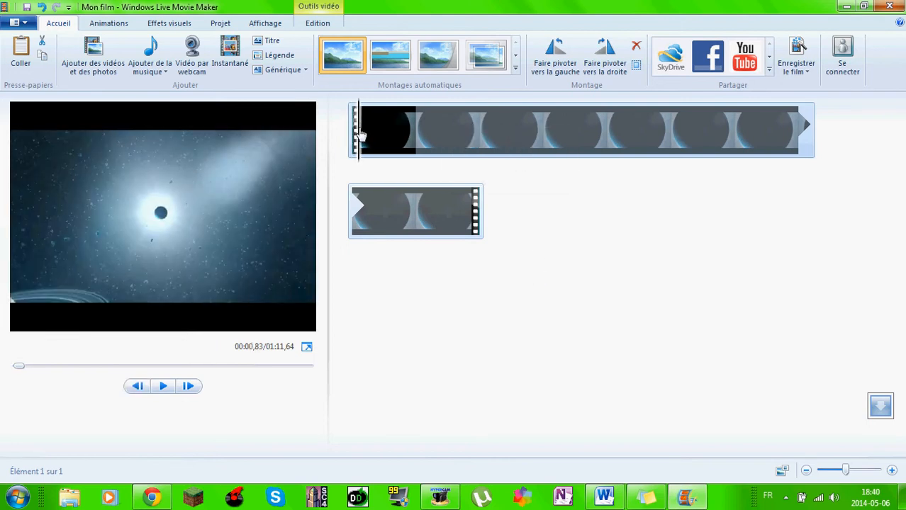
left_click(353, 132)
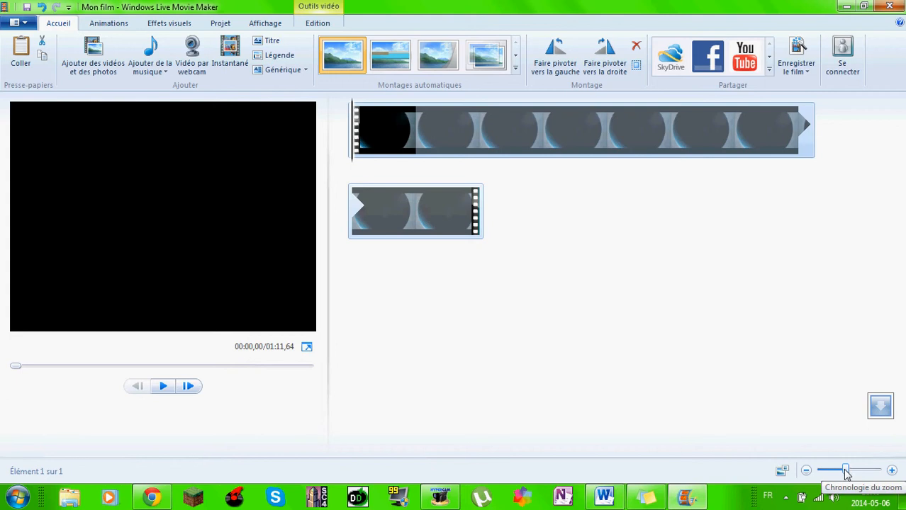
mouse_move(846, 473)
left_mouse_down()
mouse_move(817, 473)
mouse_move(883, 473)
mouse_move(850, 473)
mouse_move(861, 474)
left_mouse_up()
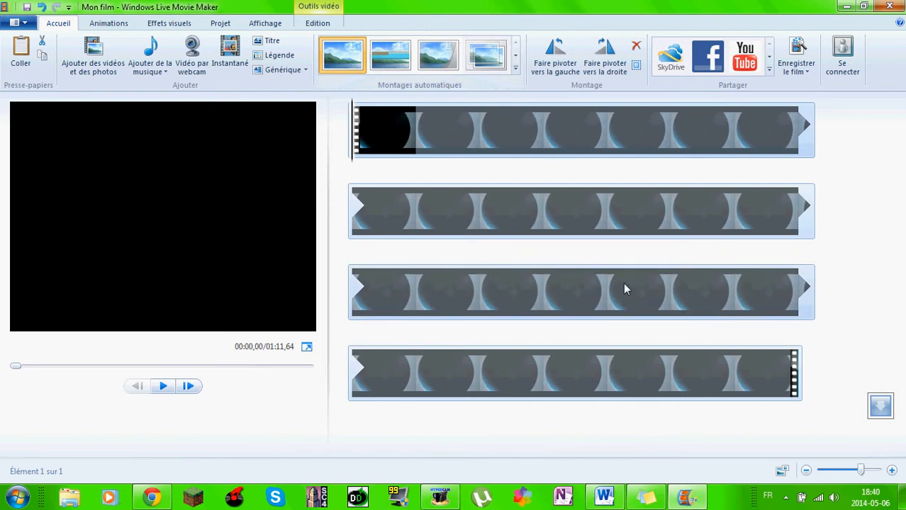
left_click(270, 43)
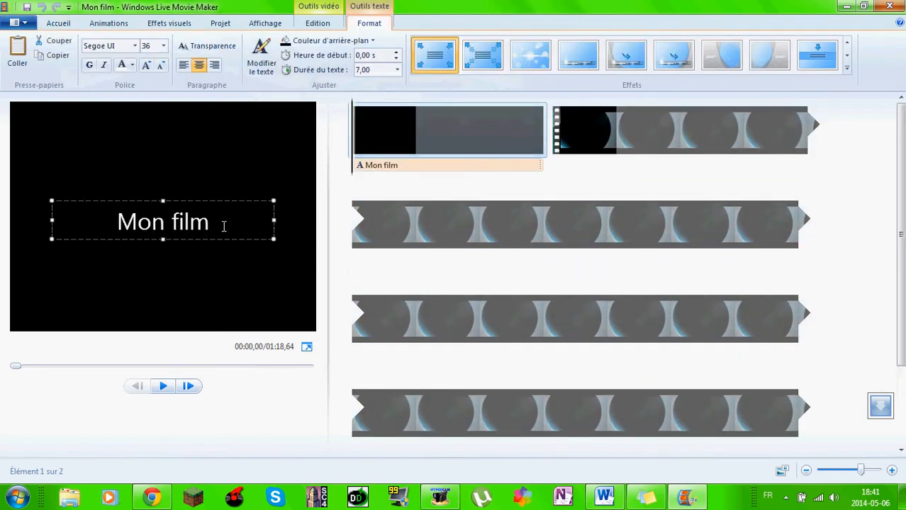
left_click_drag(230, 216, 80, 176)
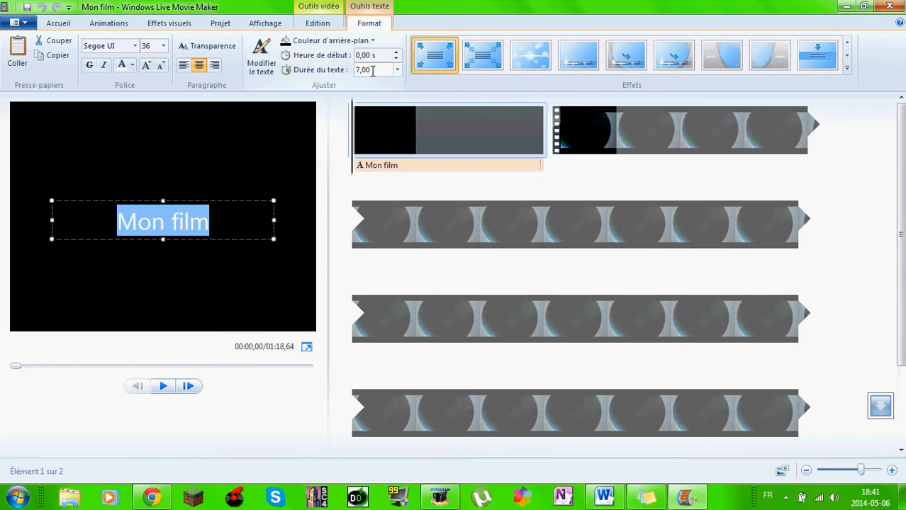
type("Bande")
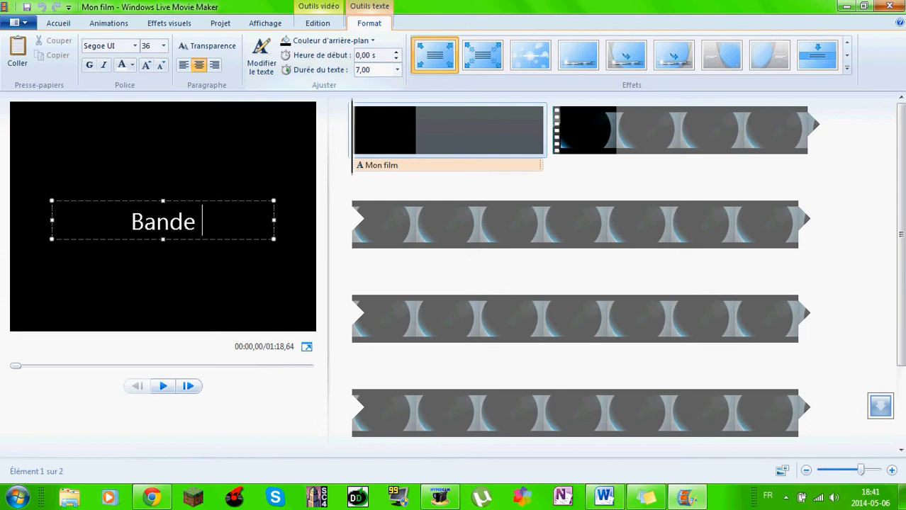
type(" A")
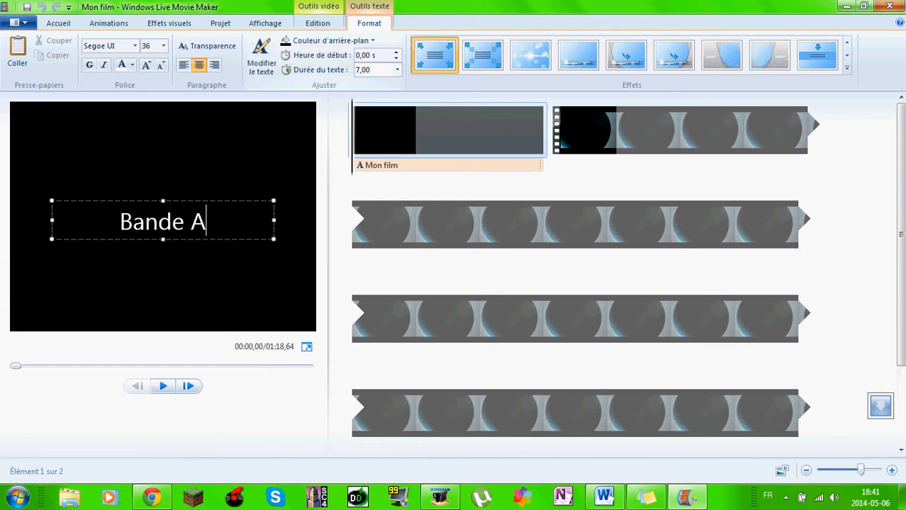
type("nnonce")
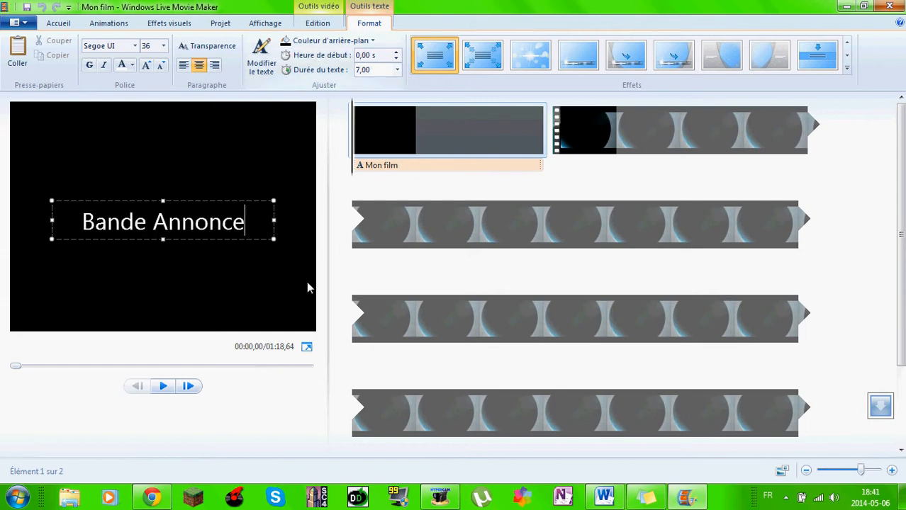
left_click(347, 200)
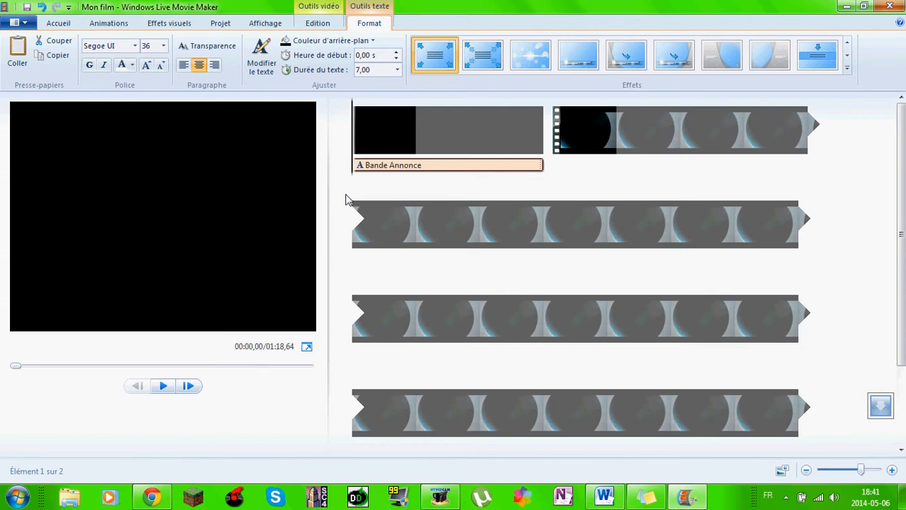
Preview the title and the beginning of the video clip, and check frames further along the clip.
left_click(167, 390)
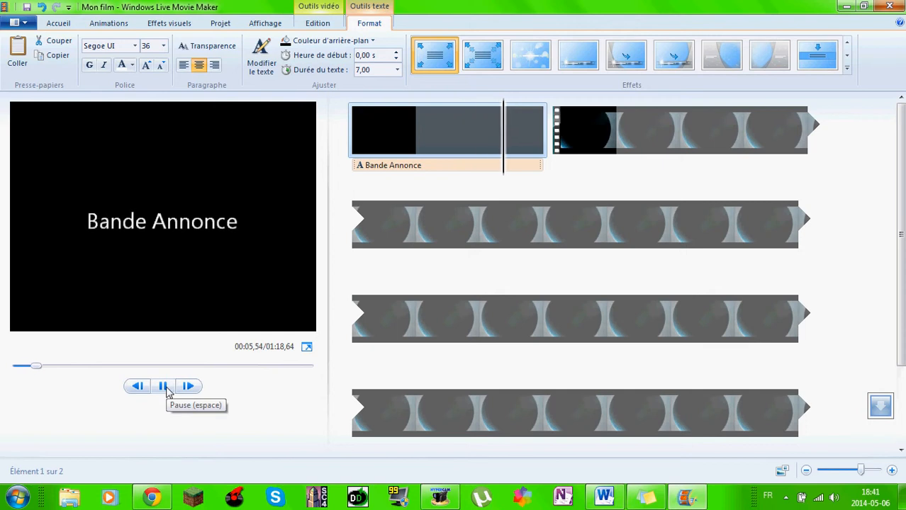
left_click(170, 390)
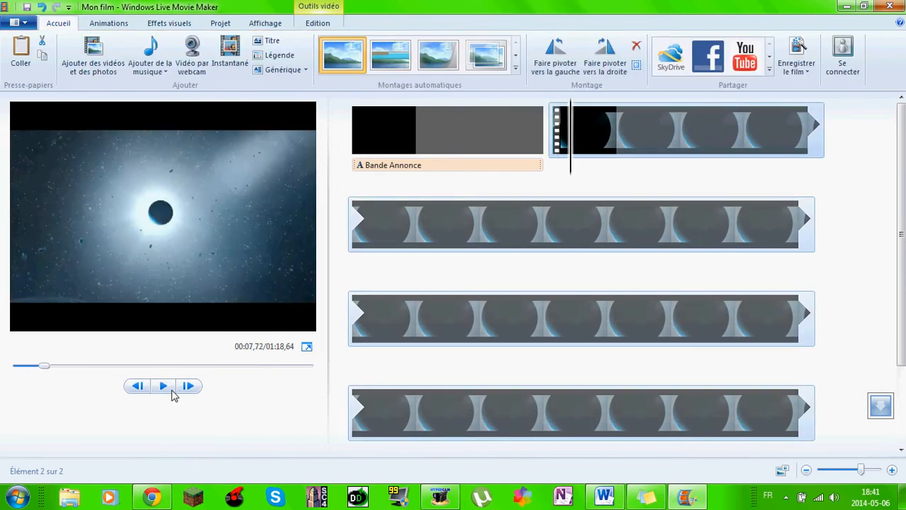
left_click(594, 133)
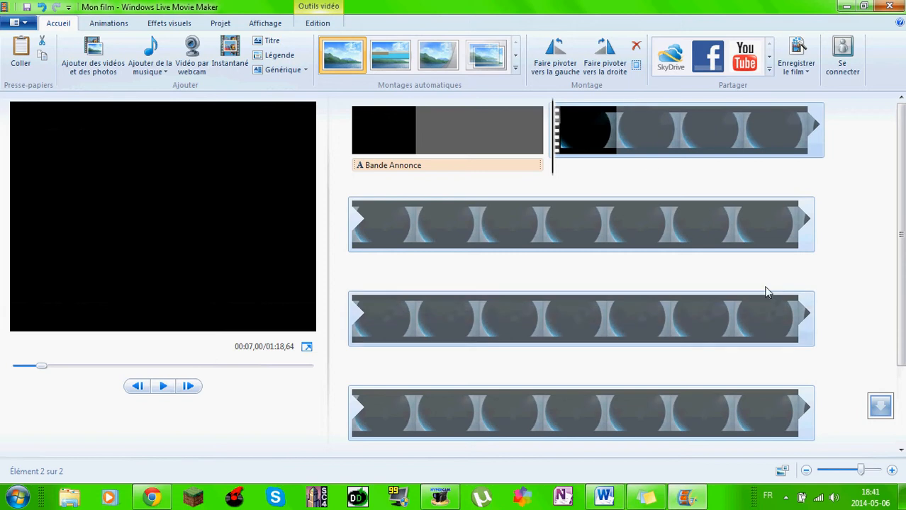
left_click(582, 221)
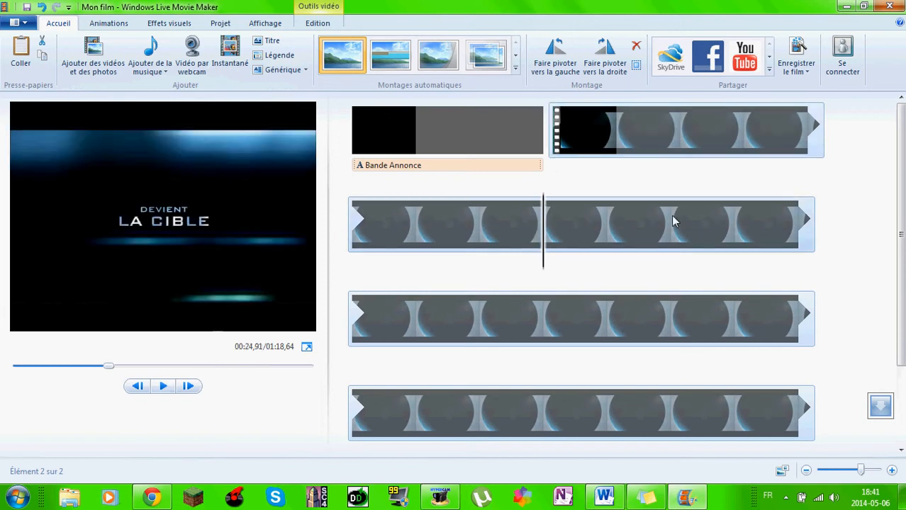
left_click(648, 226)
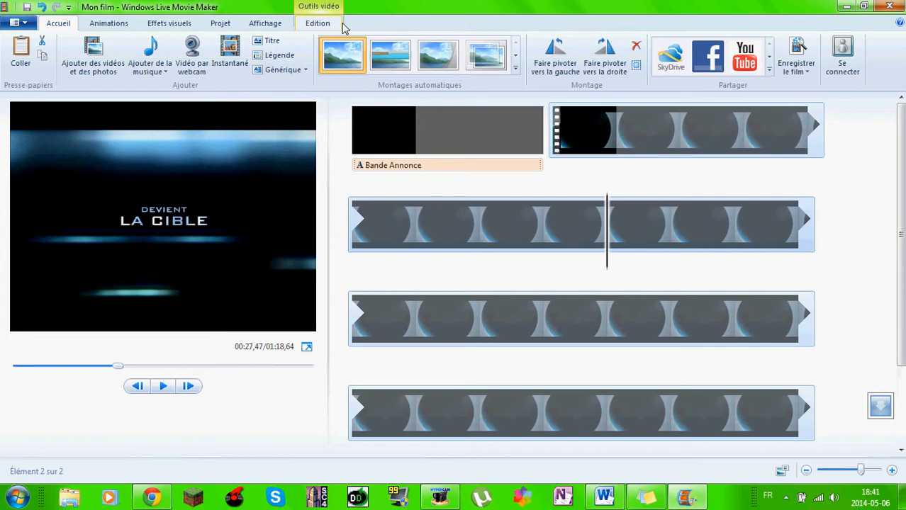
Lower the video clip's volume to below half and play the clip to check the sound.
left_click(319, 24)
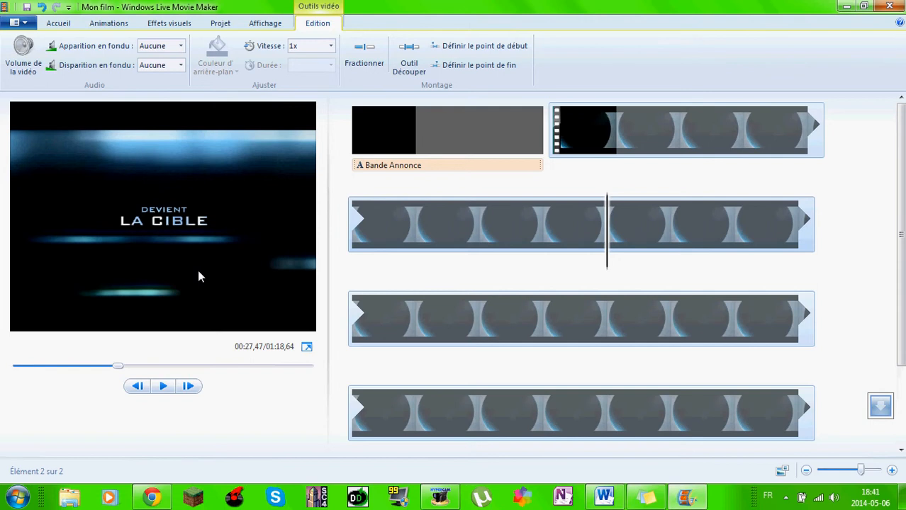
left_click(23, 56)
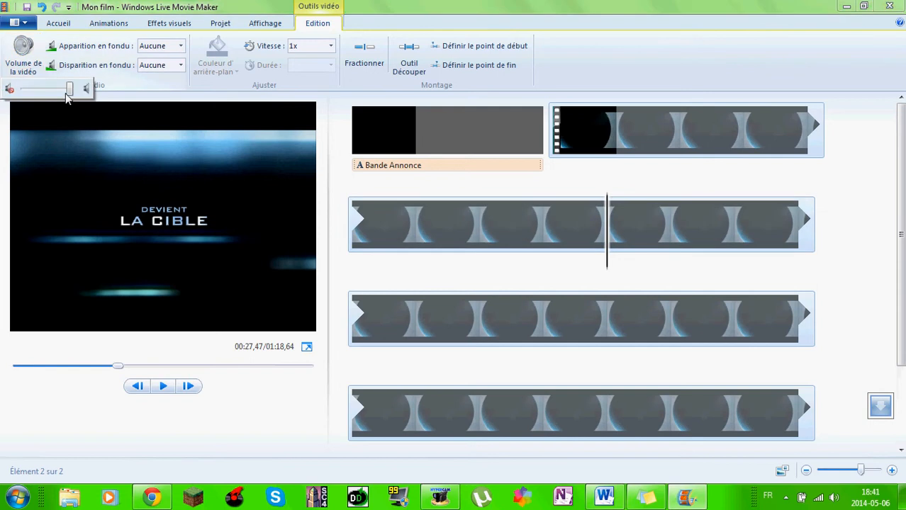
left_click_drag(66, 94, 39, 90)
left_click(163, 386)
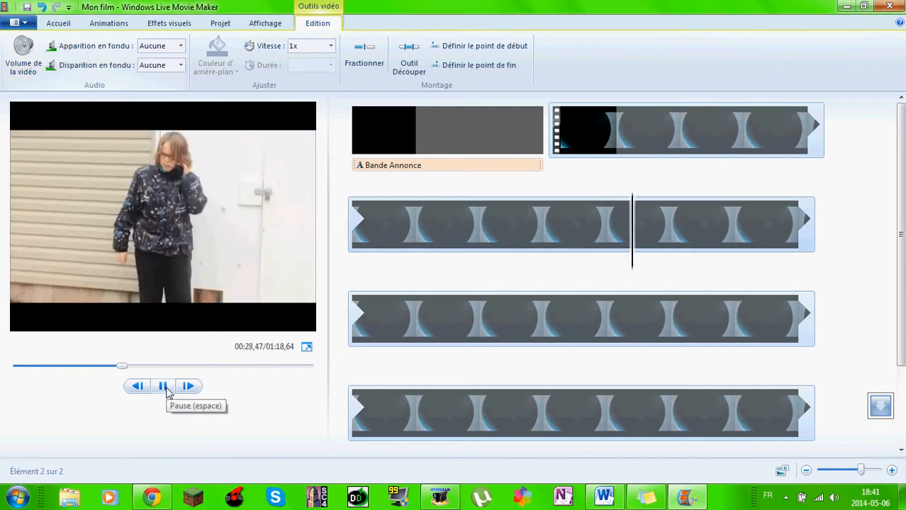
Set the video clip's volume close to the minimum and play a short stretch to check the sound.
left_click(164, 388)
left_click(29, 71)
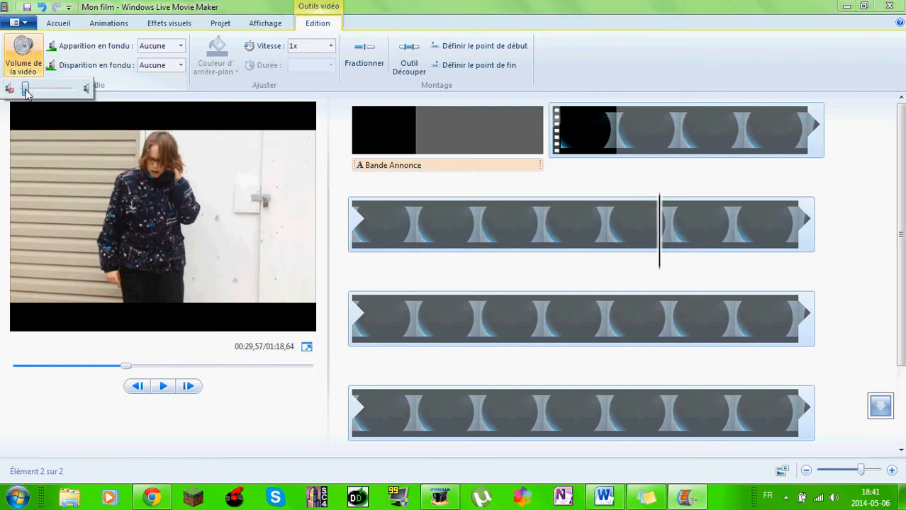
left_click(167, 386)
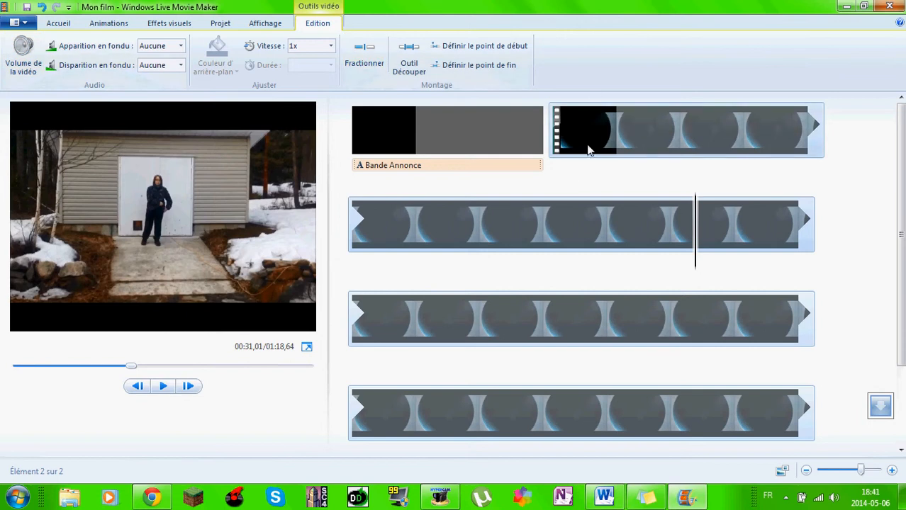
Find the end of the VIJA STUDIO intro and split the video clip there at 00:12,12.
left_click(566, 148)
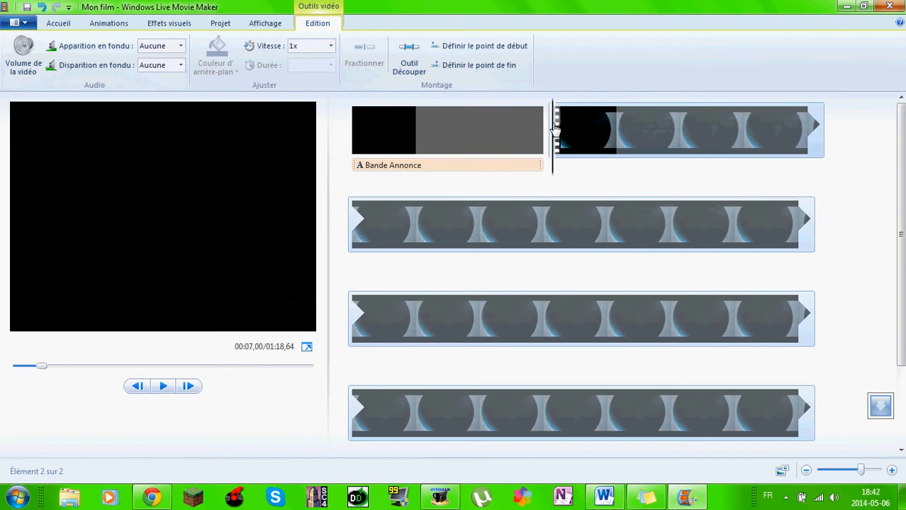
left_click(165, 386)
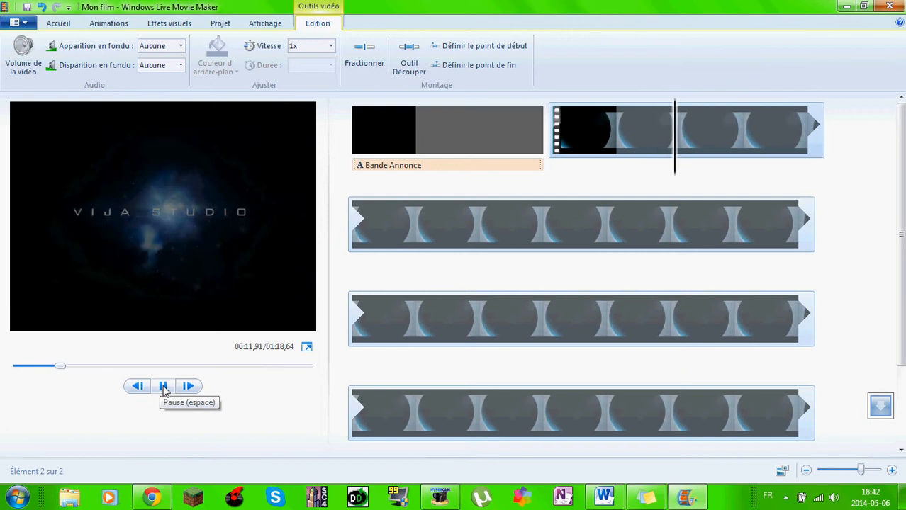
left_click(163, 387)
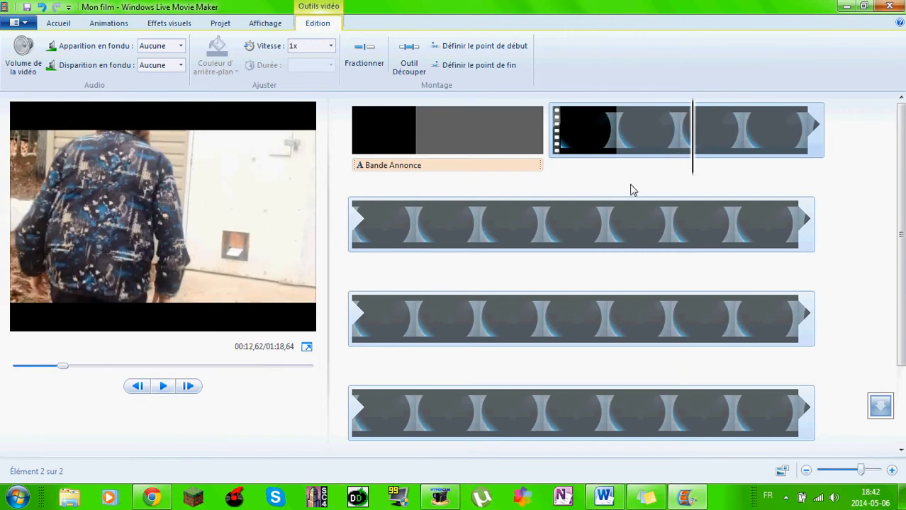
left_click_drag(695, 160, 682, 160)
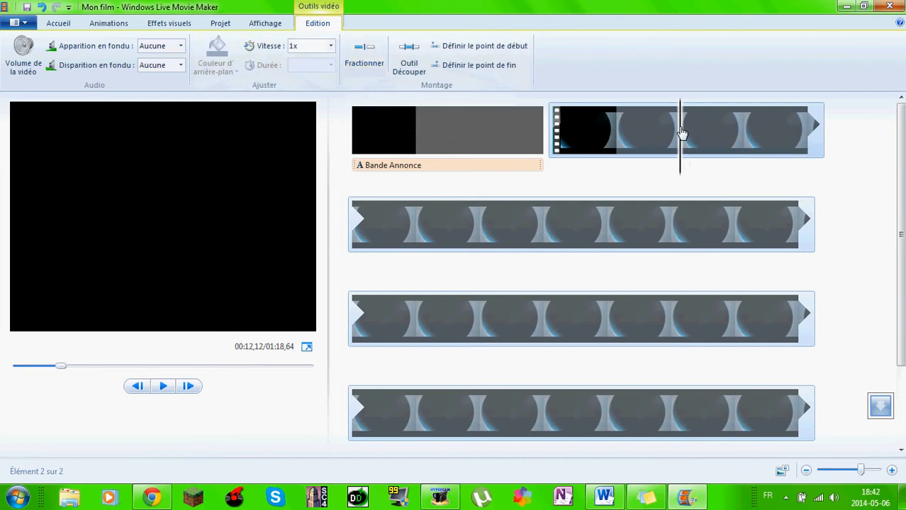
left_click(373, 63)
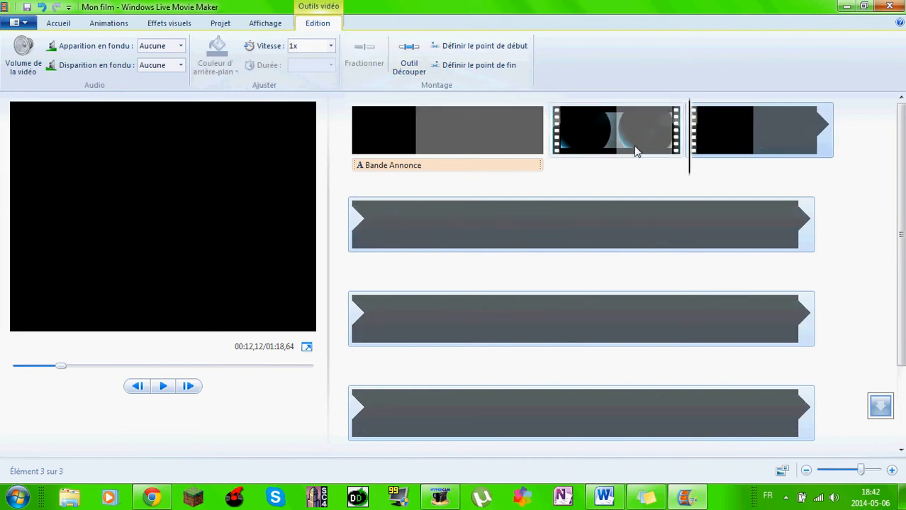
Play from the end of the intro across the split into the following footage to check the cut.
left_click(617, 142)
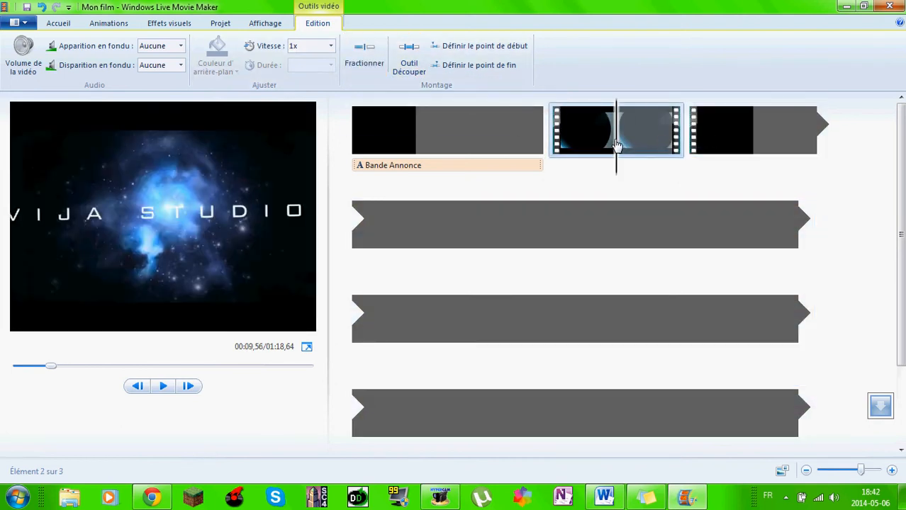
left_click(652, 145)
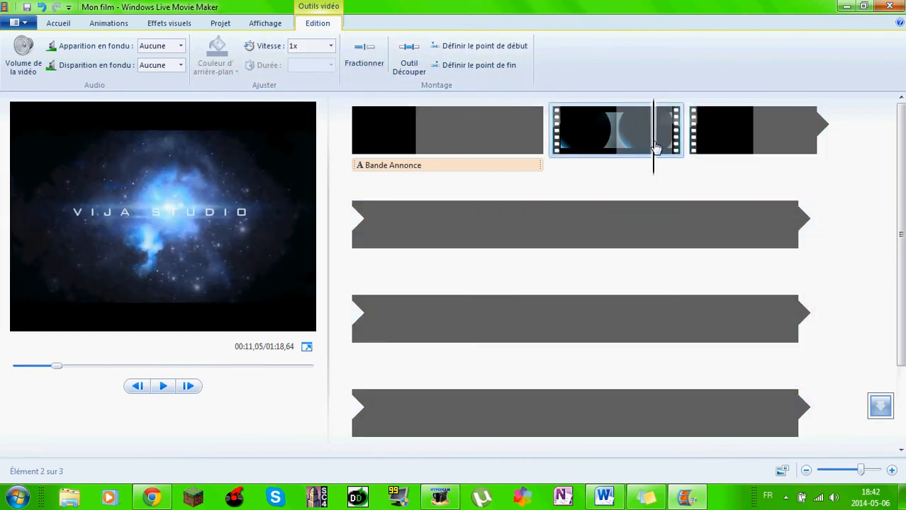
left_click(163, 387)
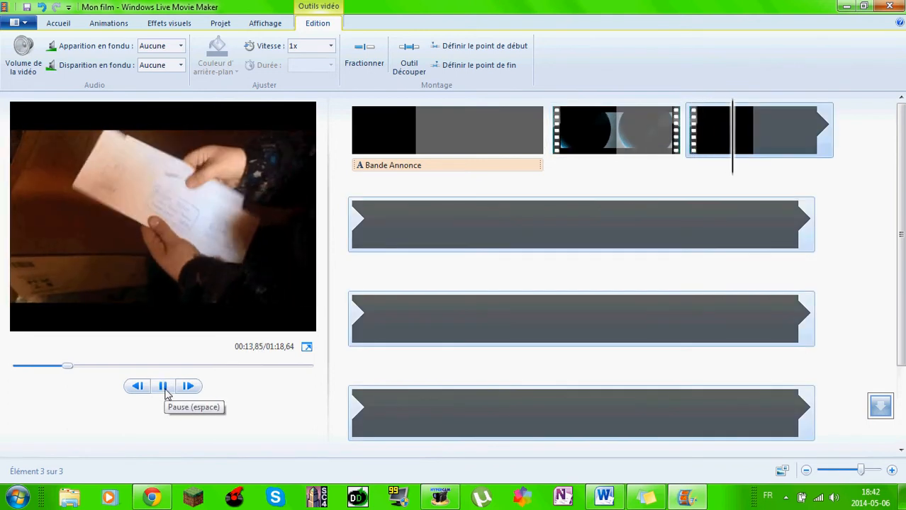
left_click(163, 386)
mouse_move(739, 153)
left_mouse_down()
mouse_move(721, 151)
mouse_move(730, 153)
left_mouse_up()
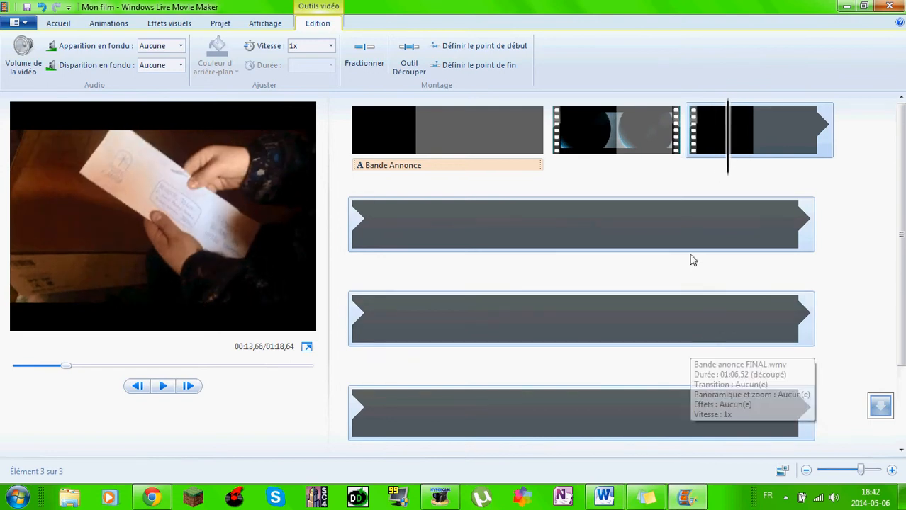
Set the intro clip's speed to 0,25x and play it from the end of the title to check the slow motion.
left_click(630, 136)
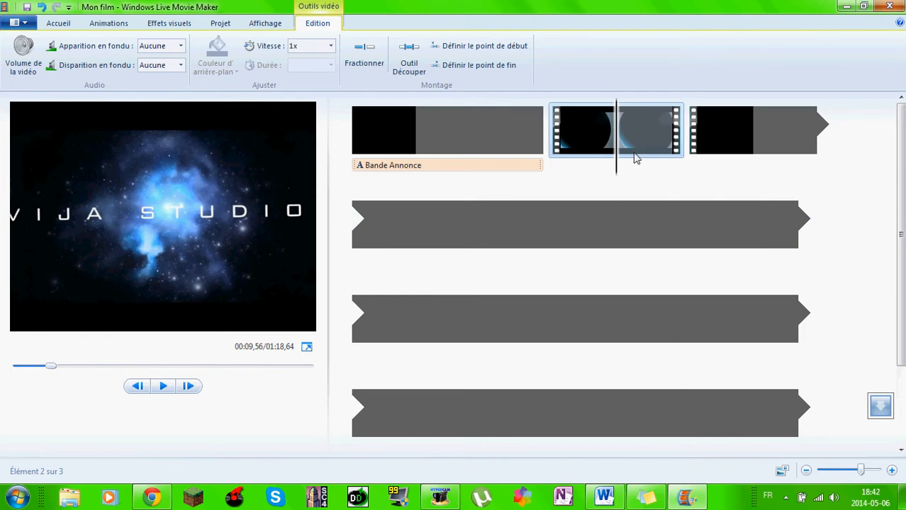
left_click(331, 45)
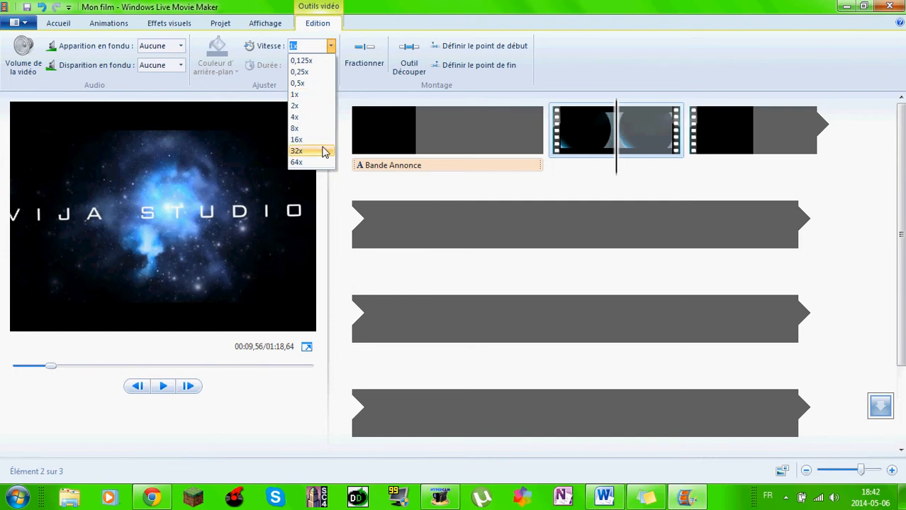
left_click(313, 75)
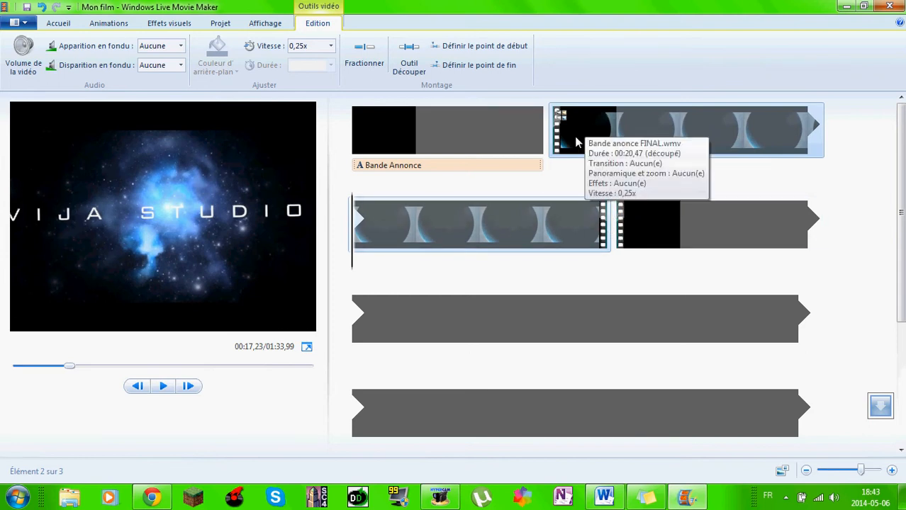
left_click(554, 147)
left_click_drag(554, 150, 538, 153)
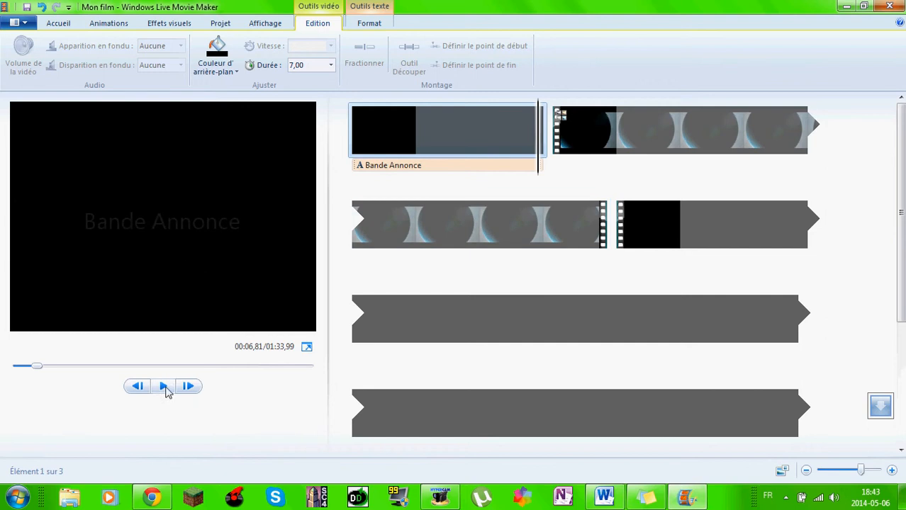
left_click(165, 390)
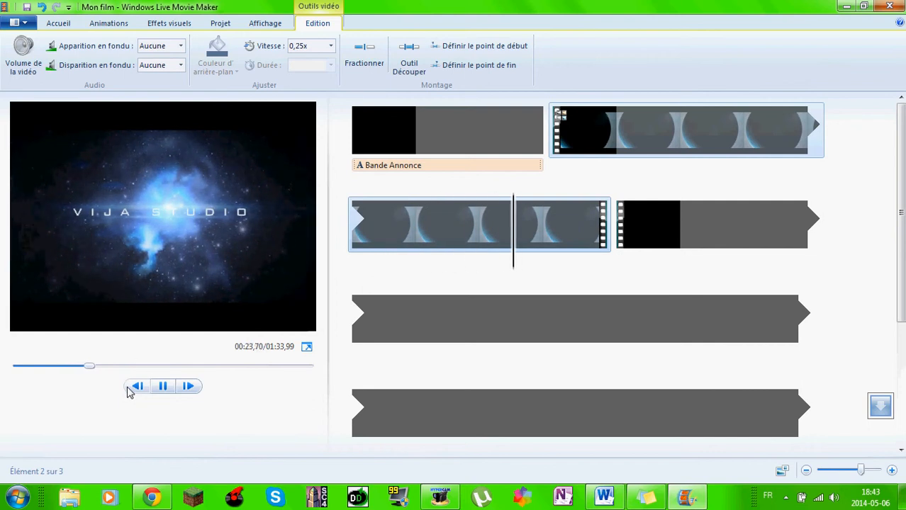
left_click(164, 392)
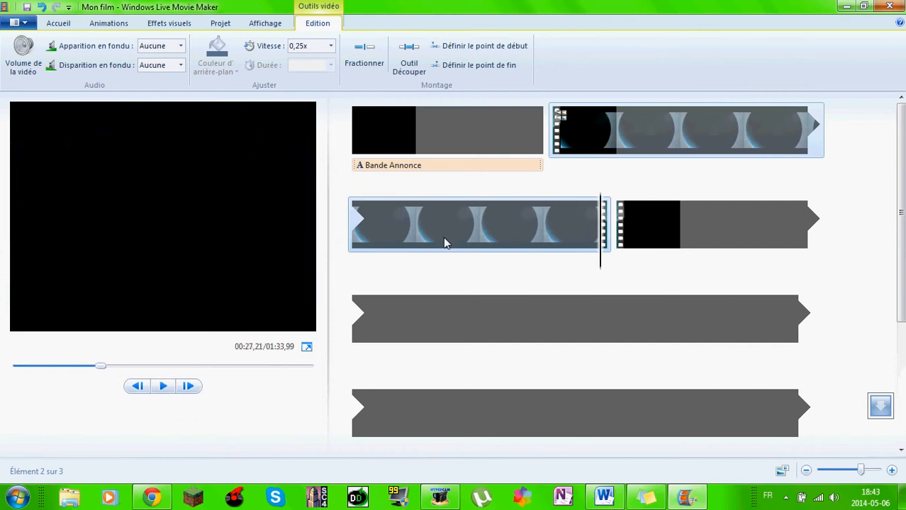
Set the intro clip's speed to 0,5x and play it from near its start to check the pace.
left_click(543, 225)
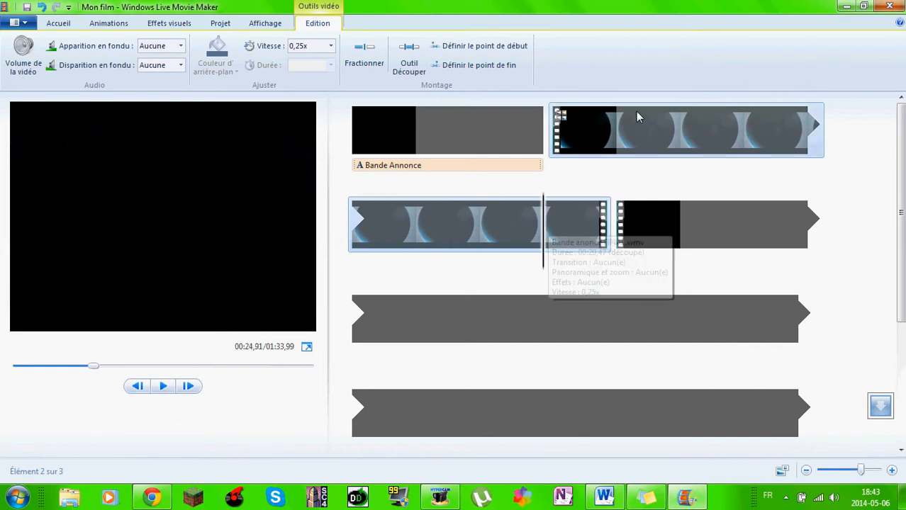
left_click(330, 46)
left_click(322, 85)
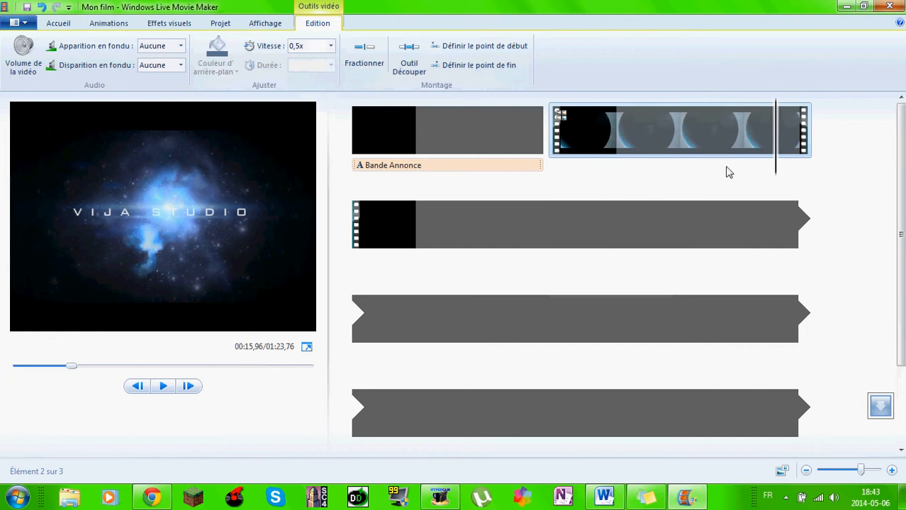
left_click(580, 131)
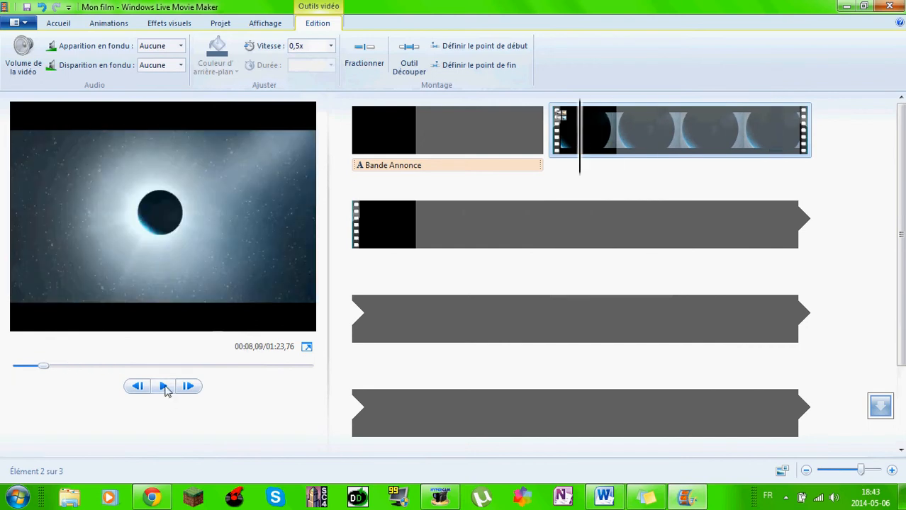
left_click(162, 387)
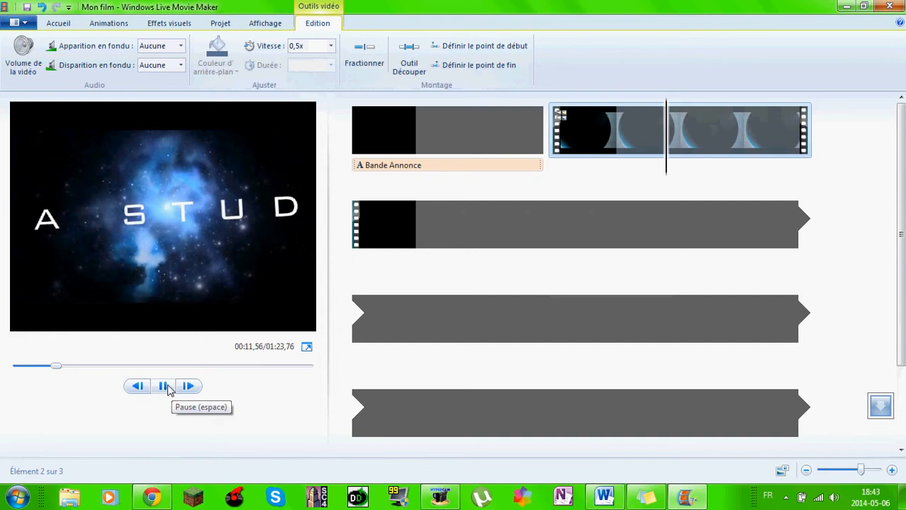
left_click(168, 389)
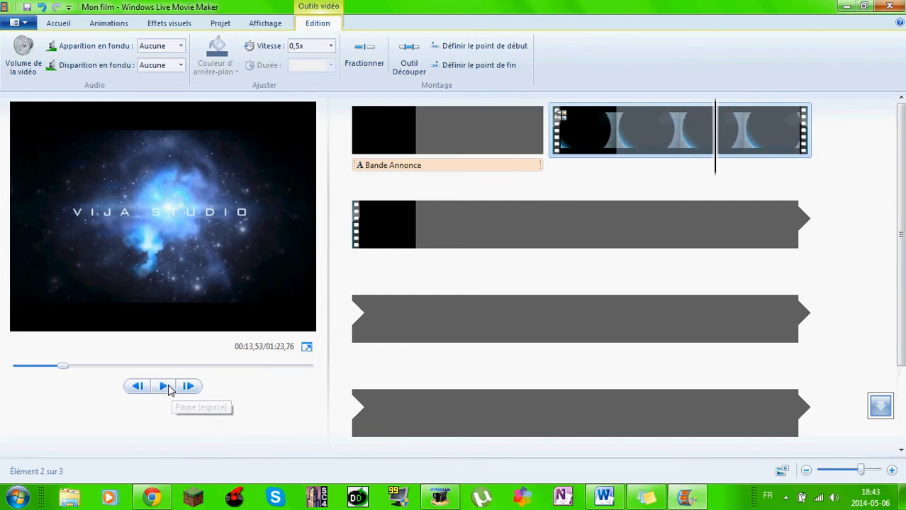
Apply the lightest black-and-white visual effect to the intro clip and play it from its start to check the look.
left_click(662, 124)
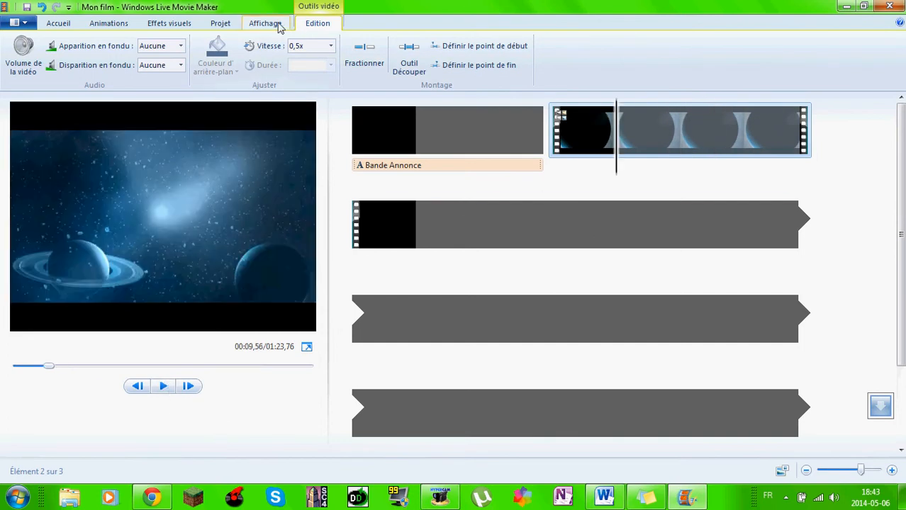
left_click(169, 22)
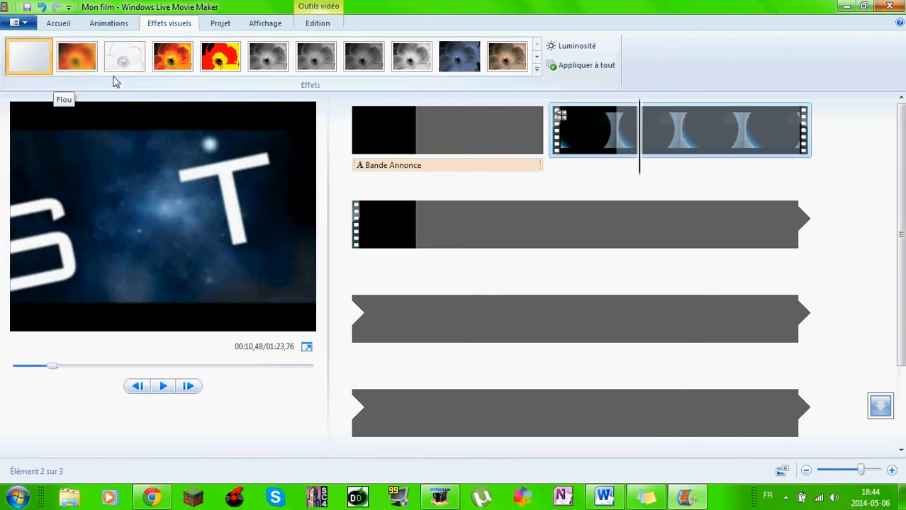
left_click(424, 73)
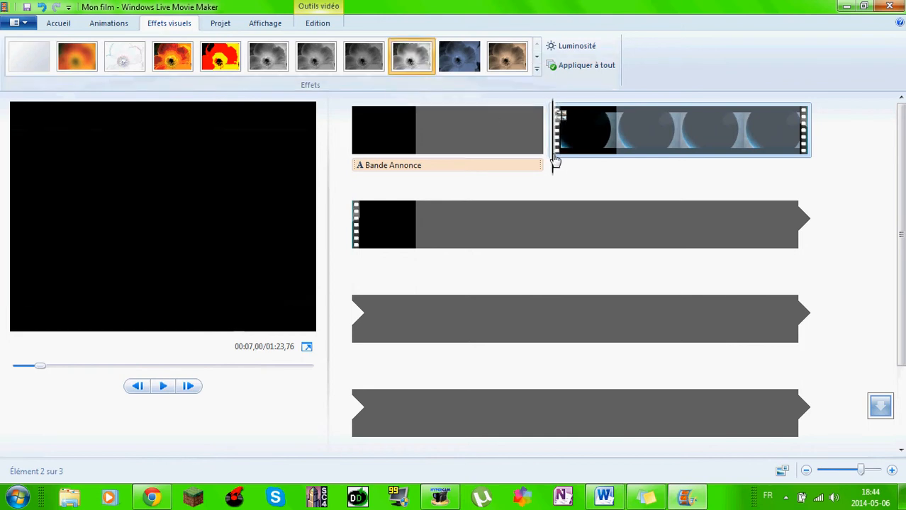
left_click(538, 163)
left_click(163, 387)
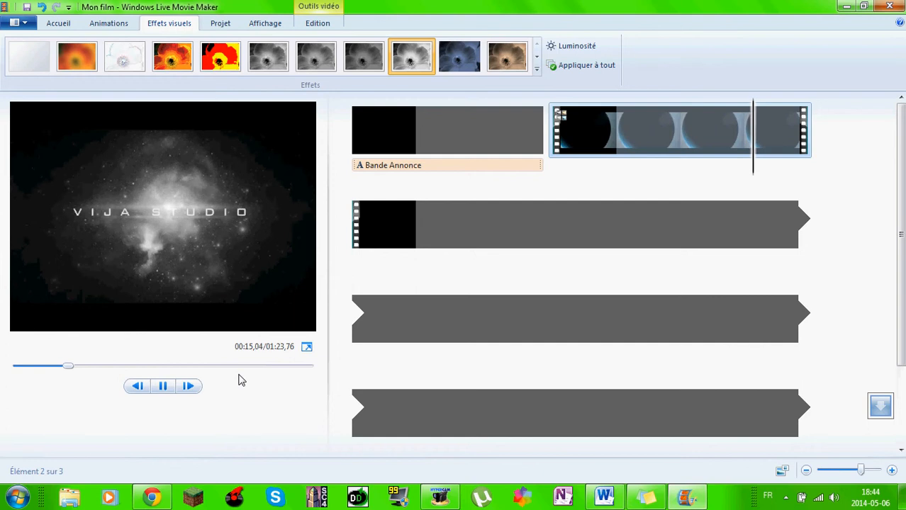
left_click(167, 394)
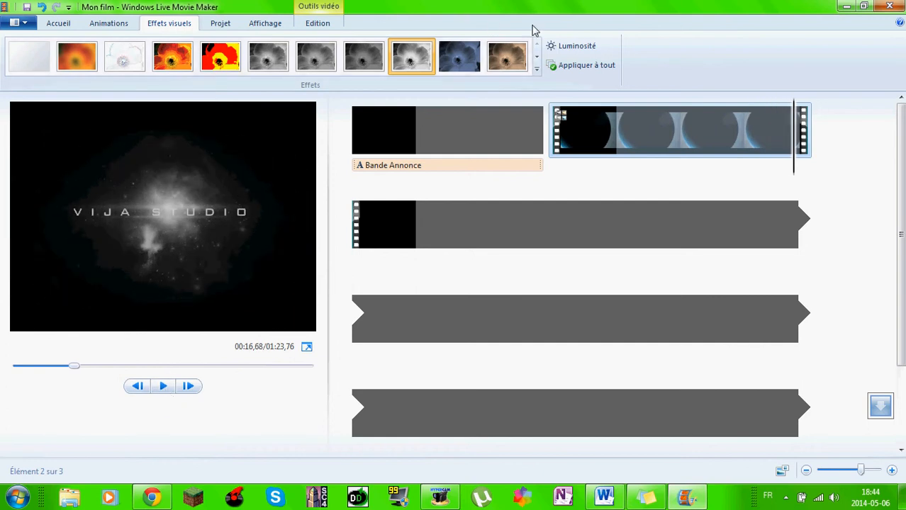
left_click(318, 24)
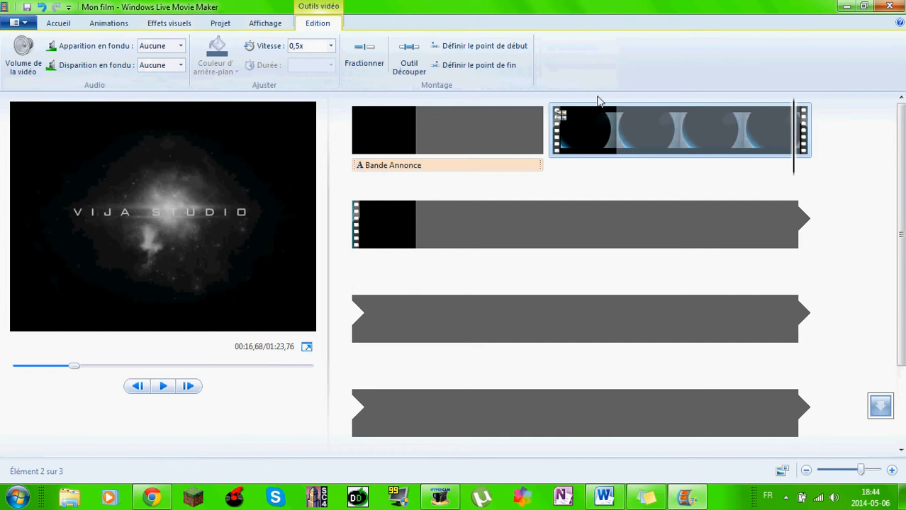
left_click(609, 118)
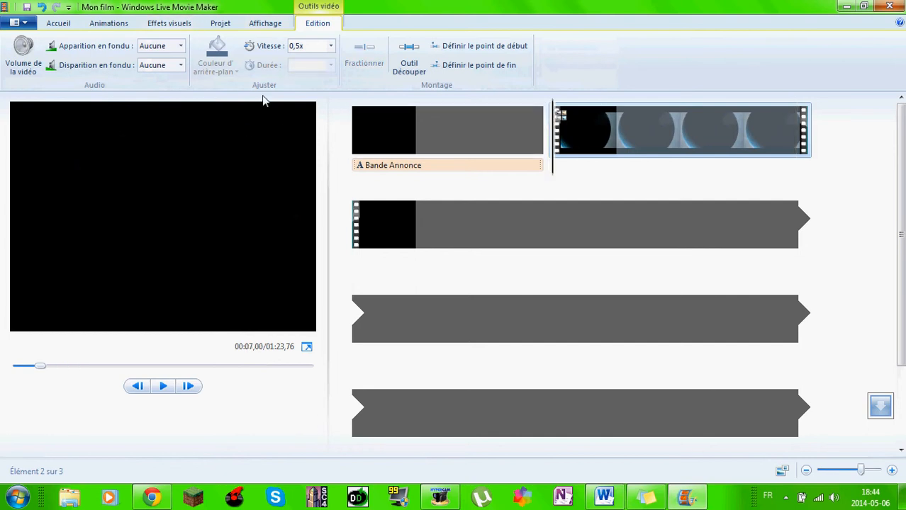
left_click(181, 48)
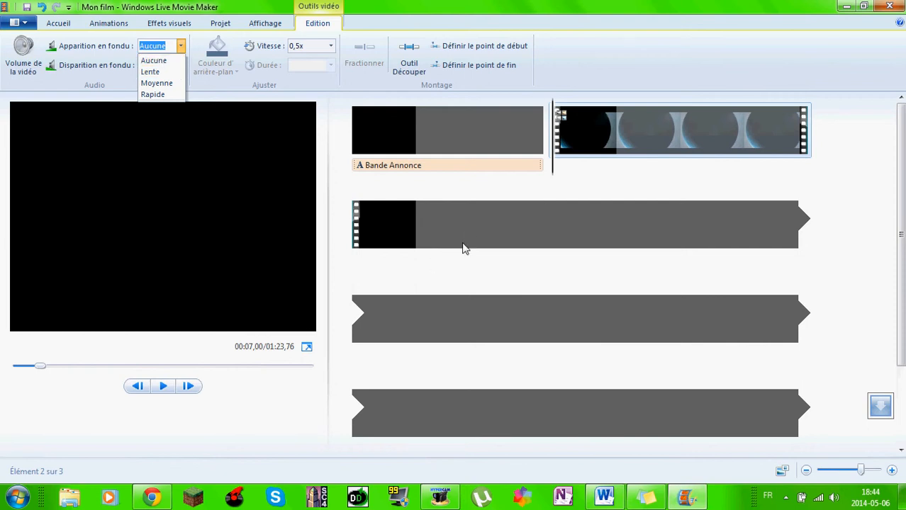
right_click(745, 222)
left_click(752, 142)
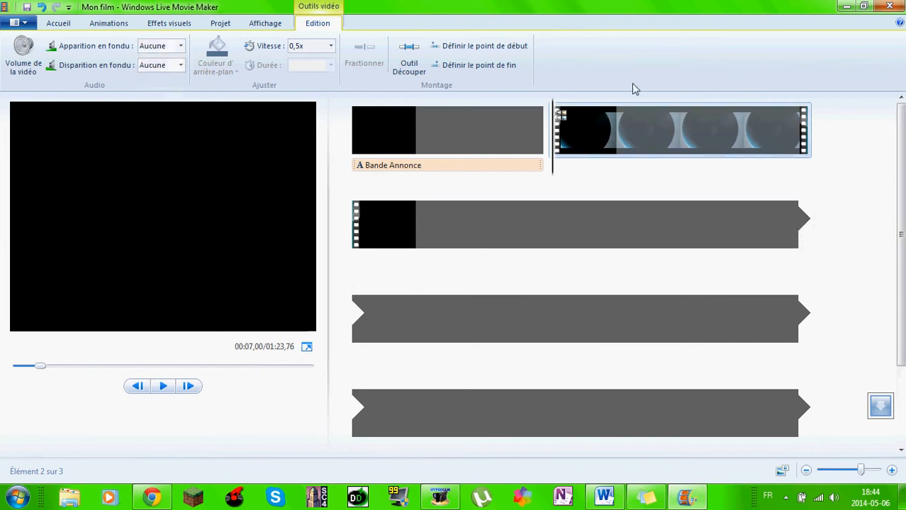
Set the audio fade-in of the footage after the intro clip to Lente and play its beginning to check the sound.
left_click(373, 242)
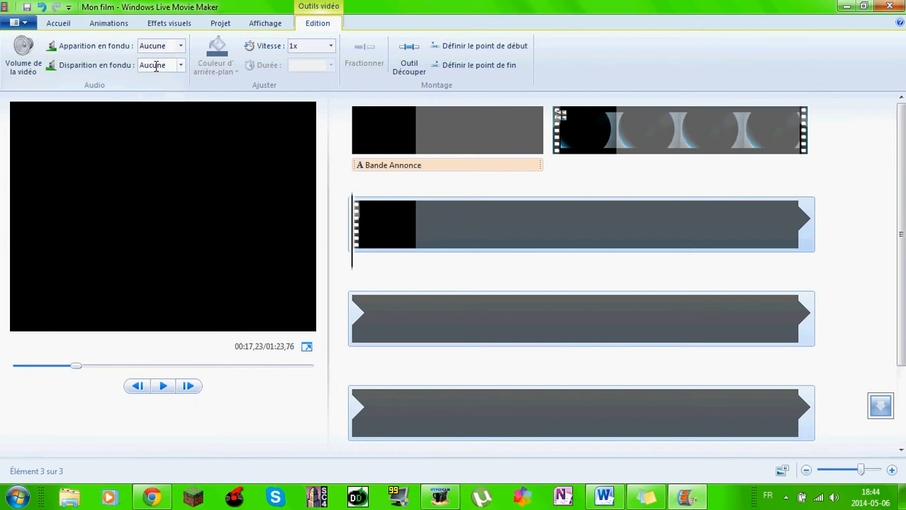
left_click(180, 46)
left_click(152, 71)
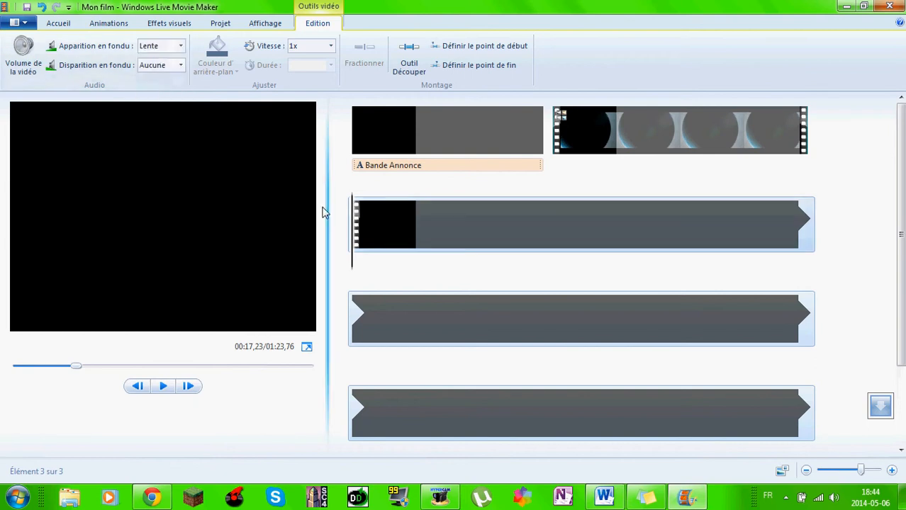
left_click(165, 386)
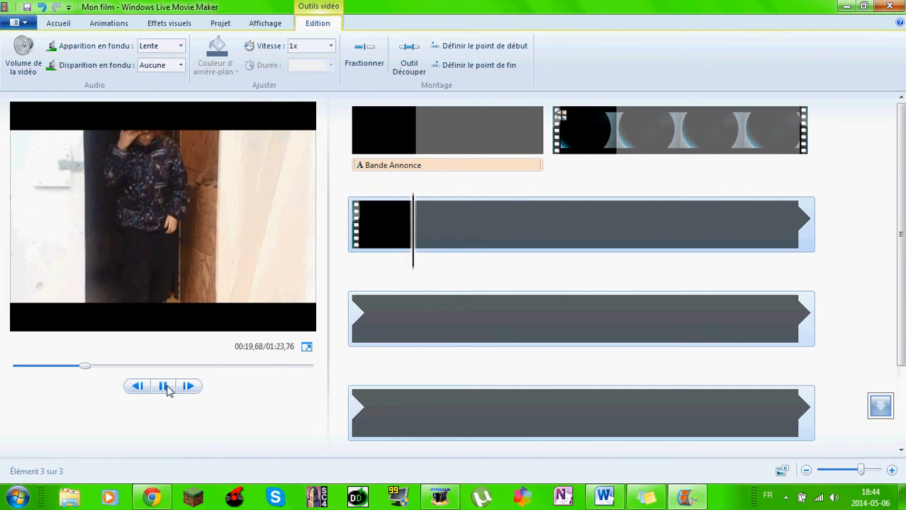
left_click(163, 387)
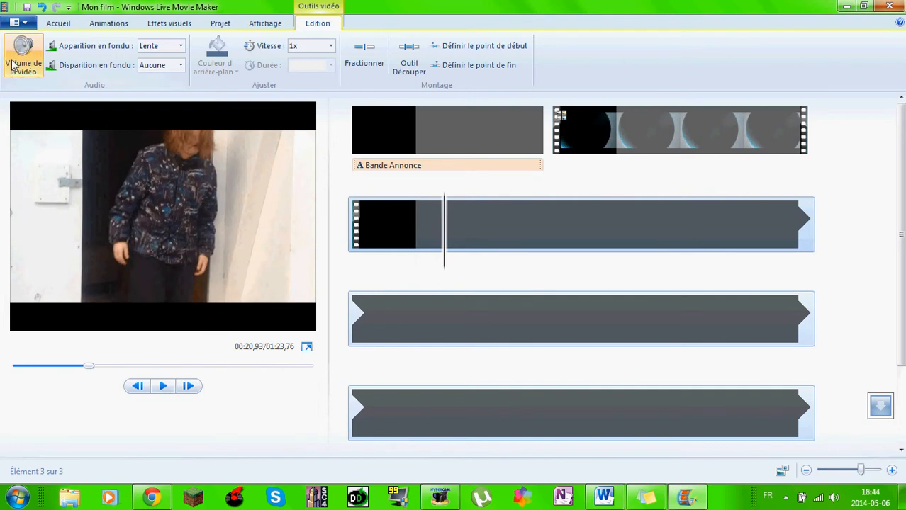
Adjust the volume of the footage after the intro clip and replay its beginning to check the slow fade-in.
left_click(37, 71)
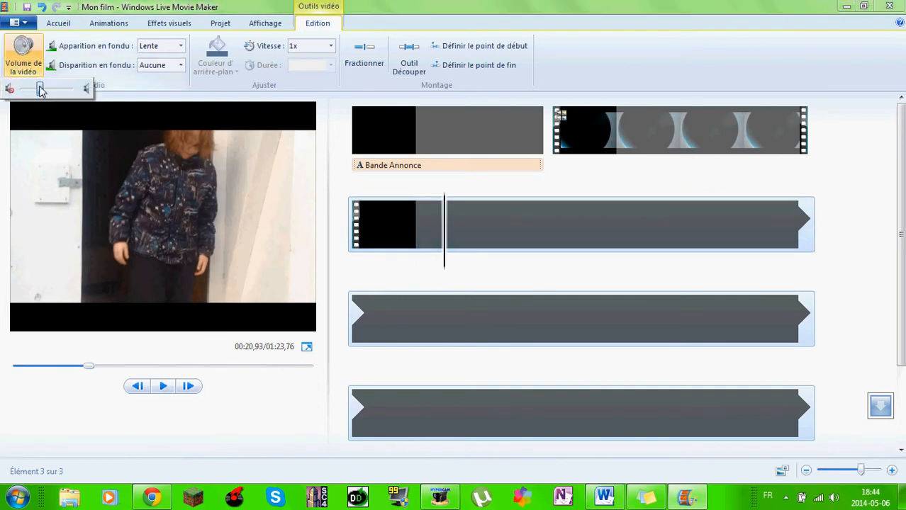
left_click(164, 387)
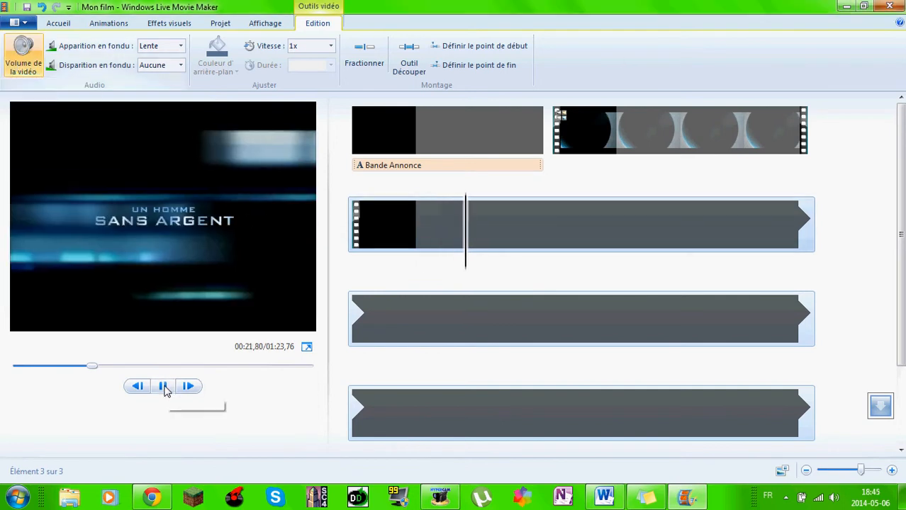
left_click_drag(473, 255, 353, 252)
left_click(164, 387)
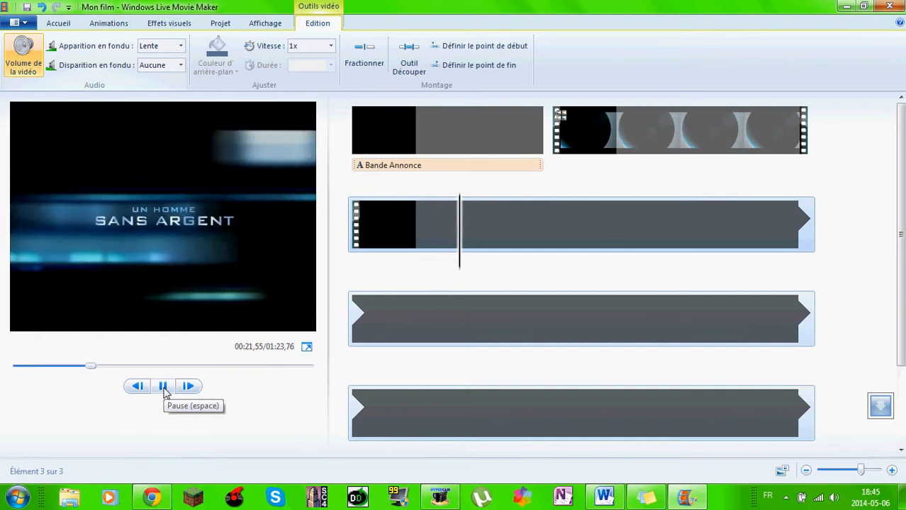
left_click(164, 388)
Set the footage's audio fade-in to Aucune and play from its start to compare the sound.
left_click(174, 45)
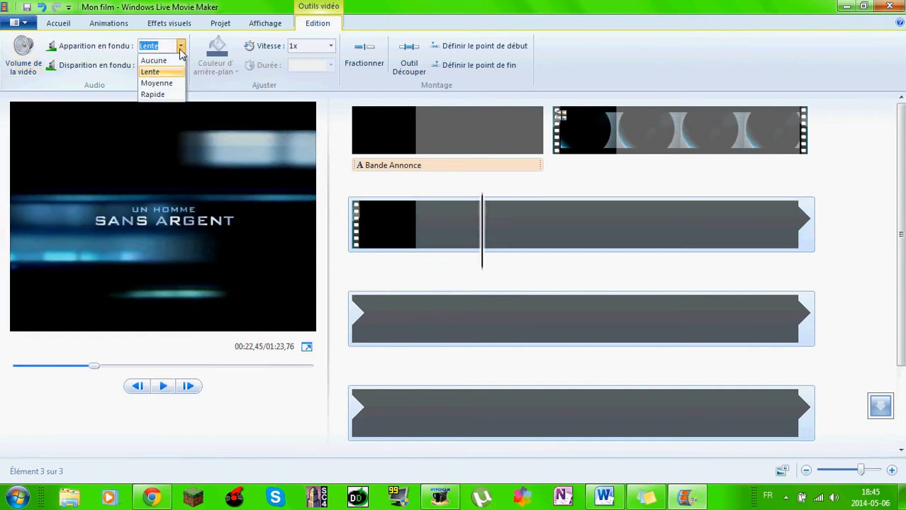
left_click(159, 62)
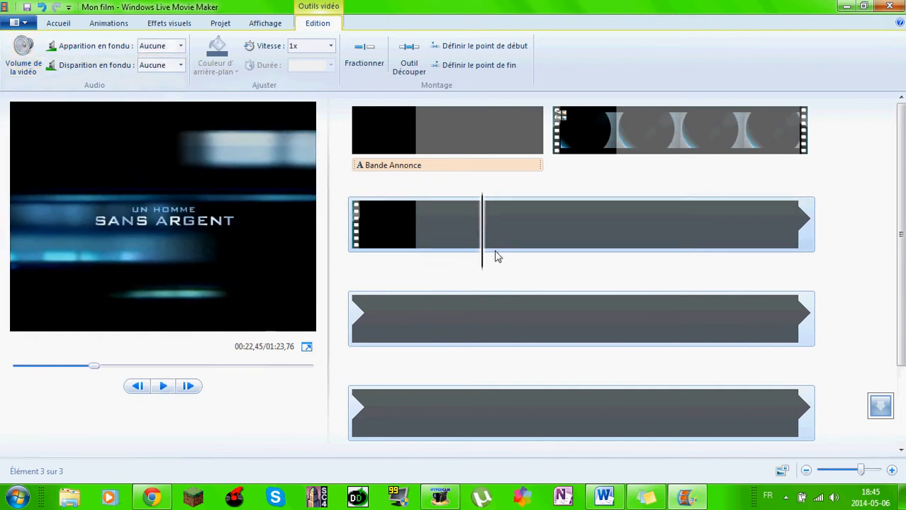
left_click(367, 241)
left_click(163, 387)
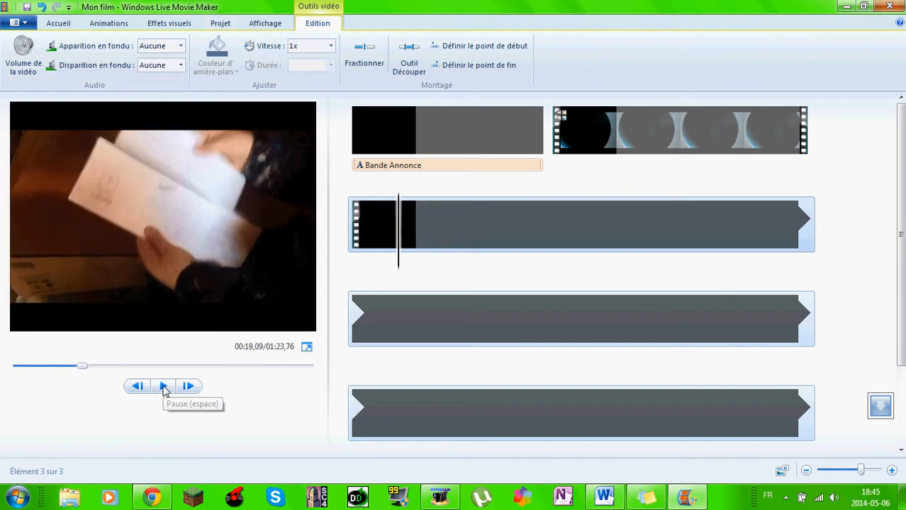
Set the footage's audio fade-out to Lente and play the passage showing the release date near its end.
scroll(674, 198, "down", 3)
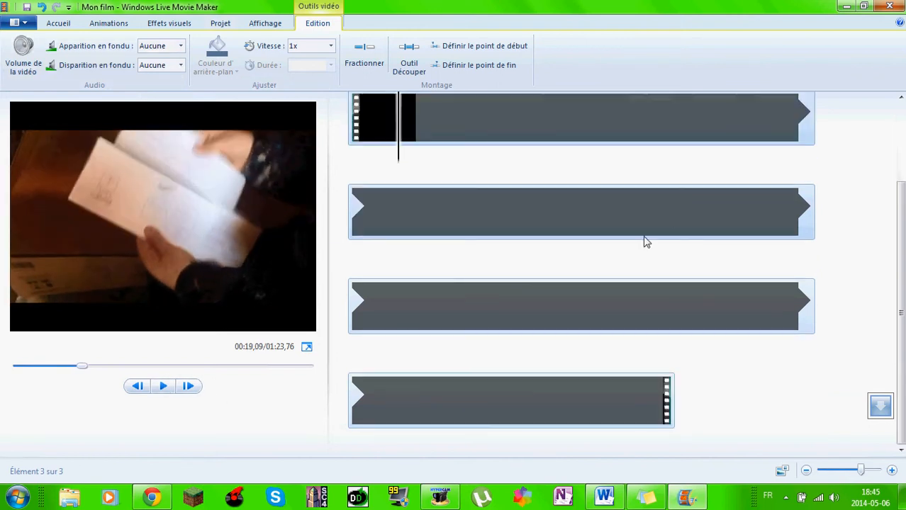
left_click(607, 400)
left_click(181, 64)
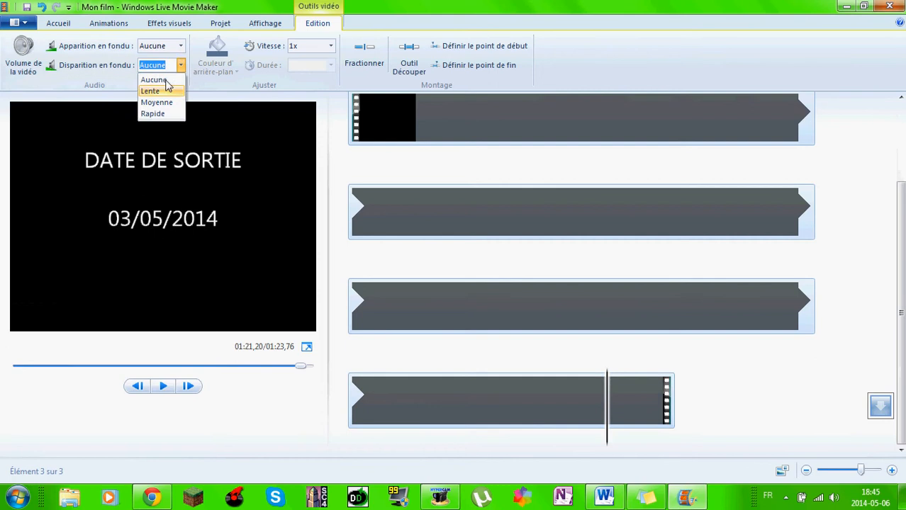
left_click(163, 90)
left_click(528, 399)
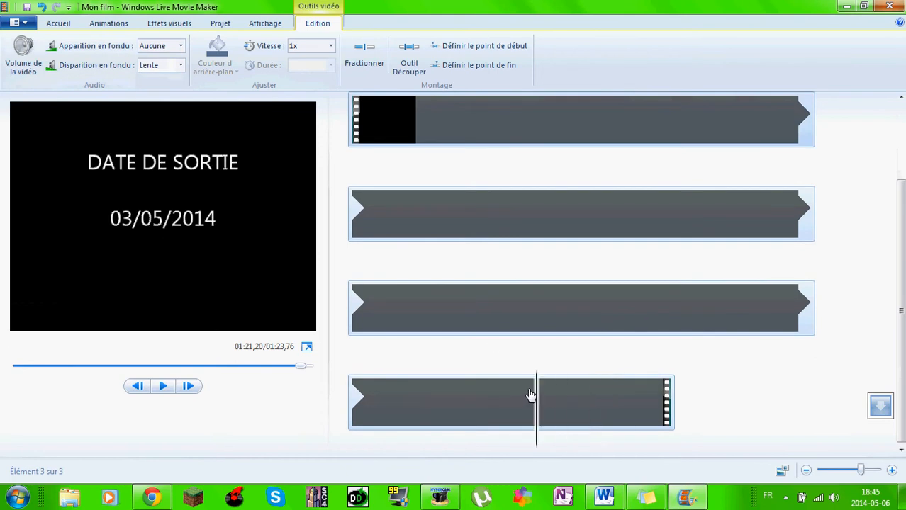
left_click(164, 386)
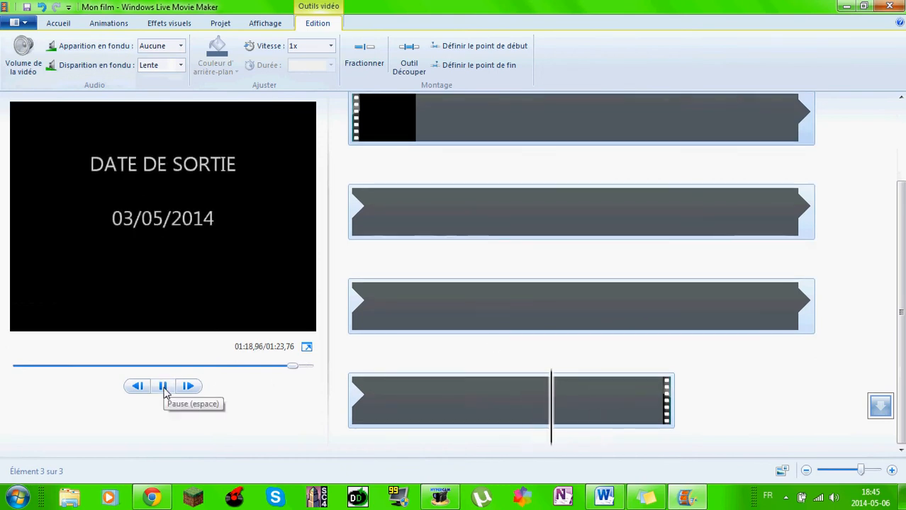
left_click(163, 386)
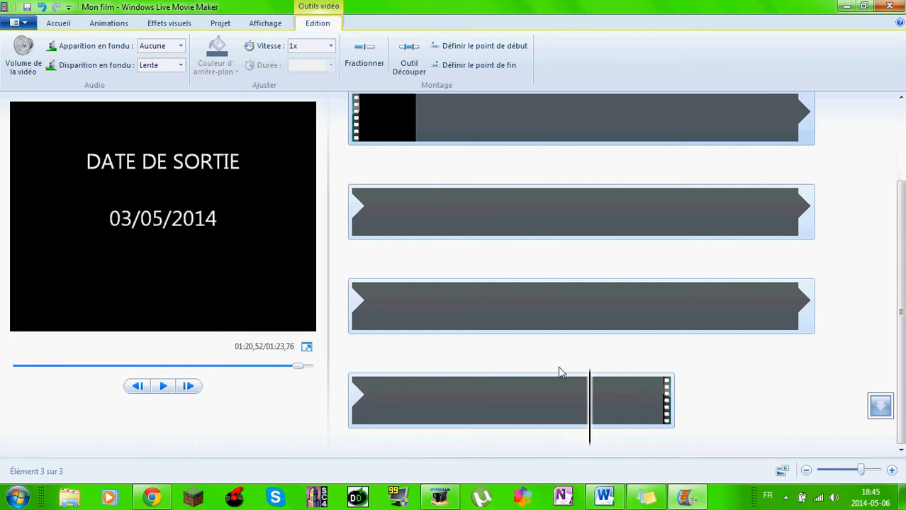
Play back the last part of the footage to find the La Nouvelle Recrue title and split the clip there.
left_click_drag(592, 403, 428, 404)
left_click(161, 388)
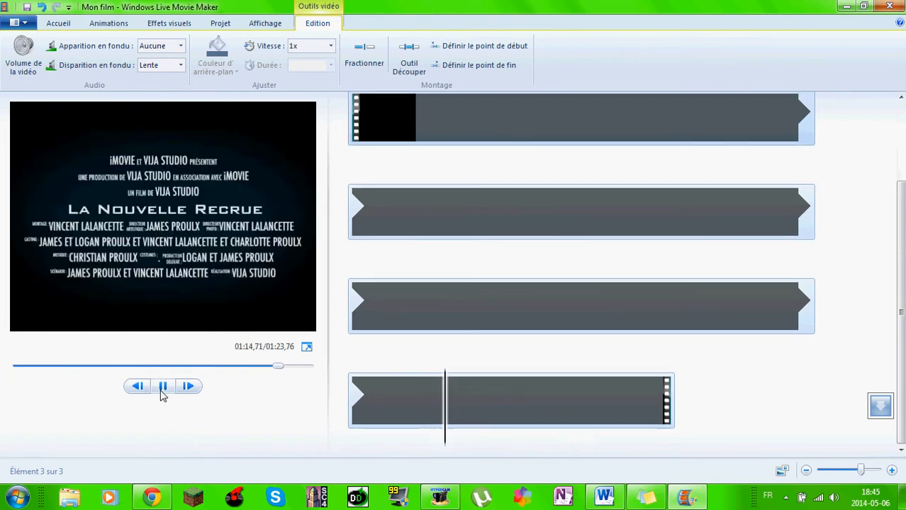
left_click(608, 297)
left_click(162, 387)
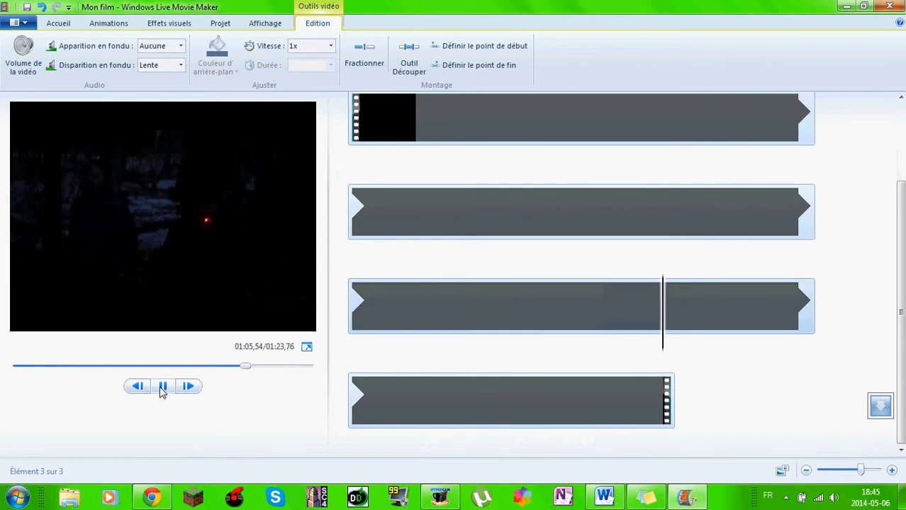
left_click(162, 391)
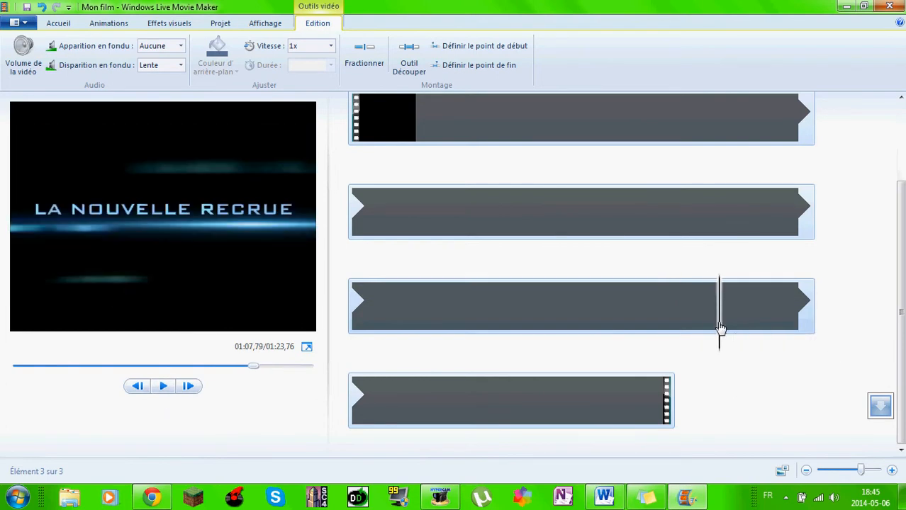
left_click(372, 58)
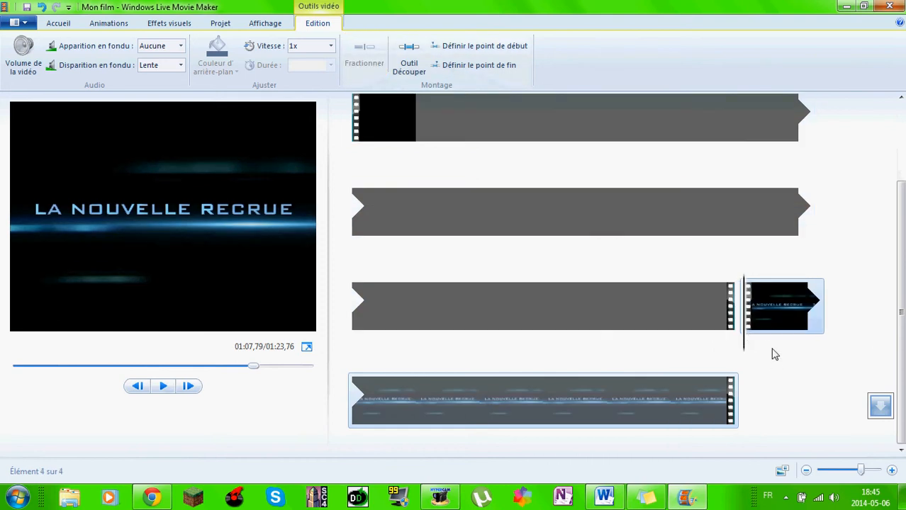
Set the audio fade-out of the clip before the split to Lente and play across the split to check it.
left_click(607, 313)
left_click_drag(606, 314, 695, 297)
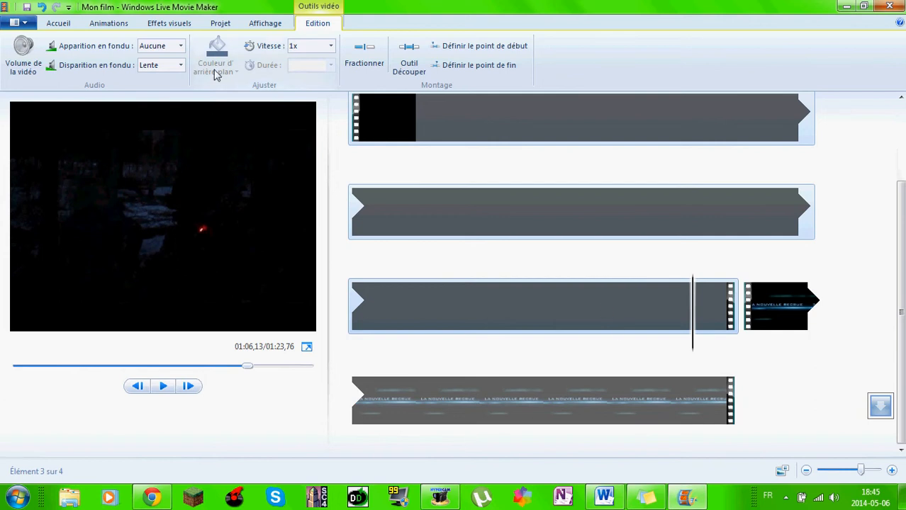
left_click(181, 71)
left_click(173, 92)
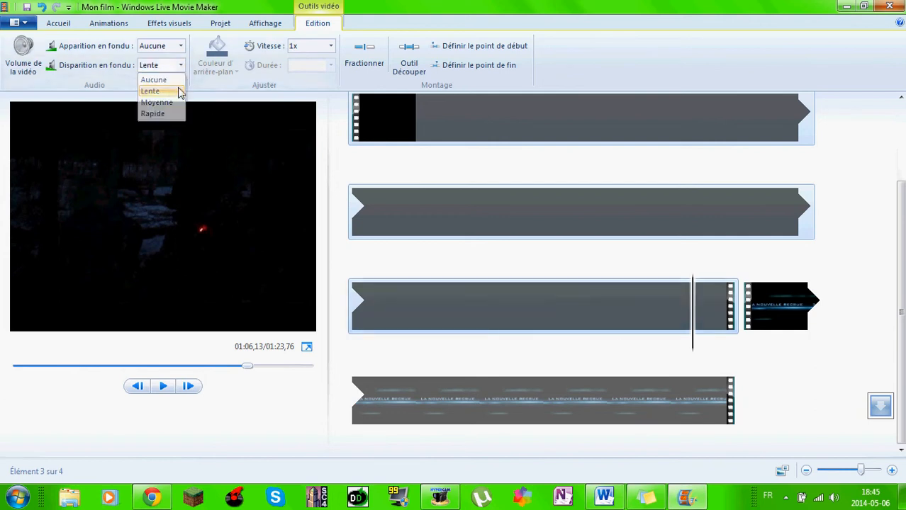
left_click(543, 312)
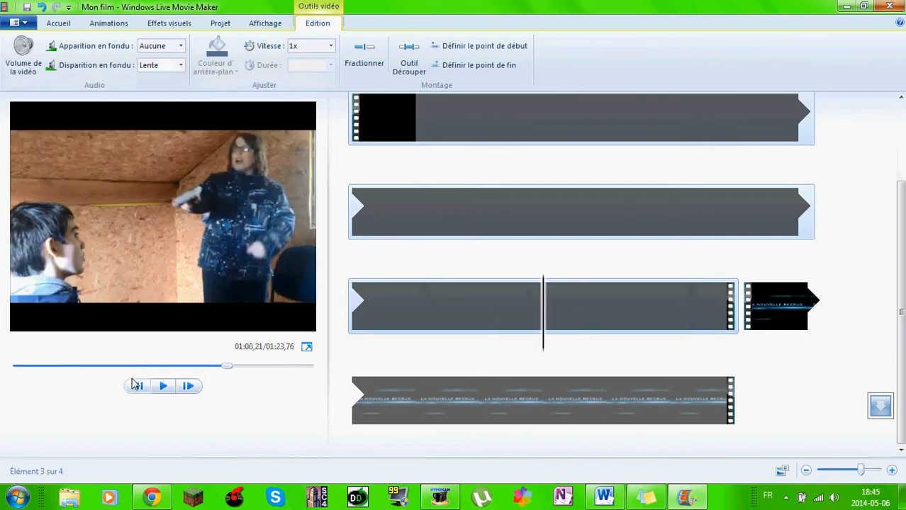
left_click(164, 397)
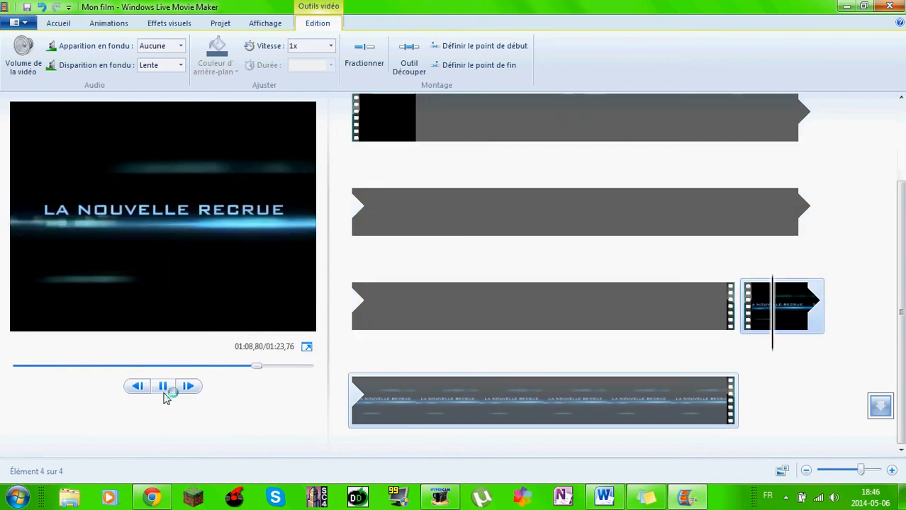
left_click(165, 391)
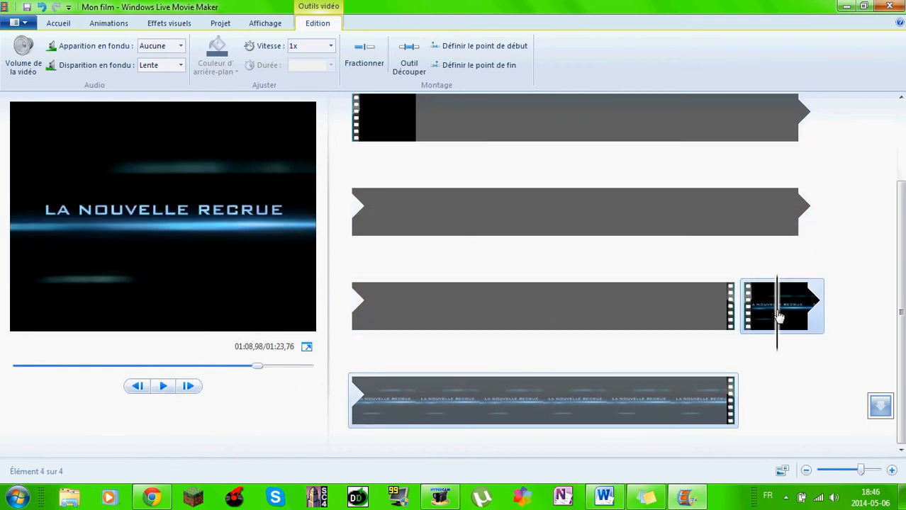
left_click_drag(780, 316, 679, 306)
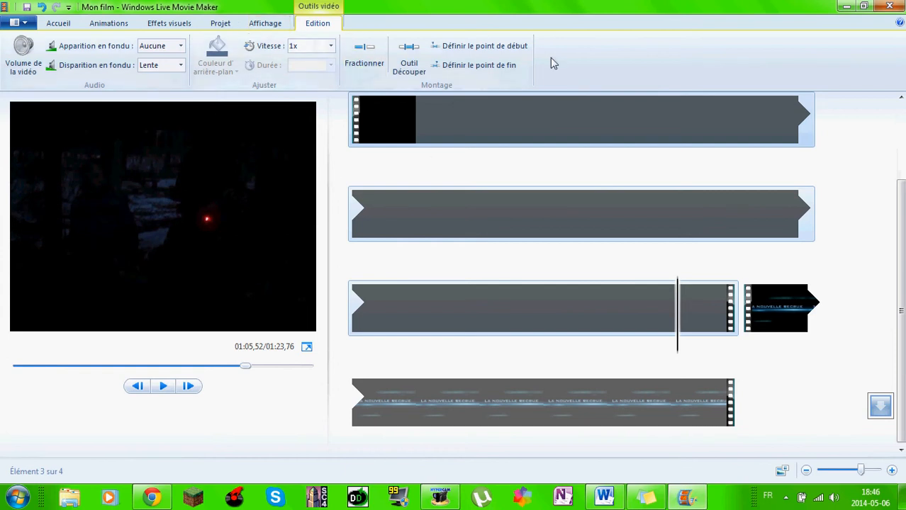
Add a caption at 19,76 s in the footage and move its text box to the upper part of the picture.
left_click(61, 24)
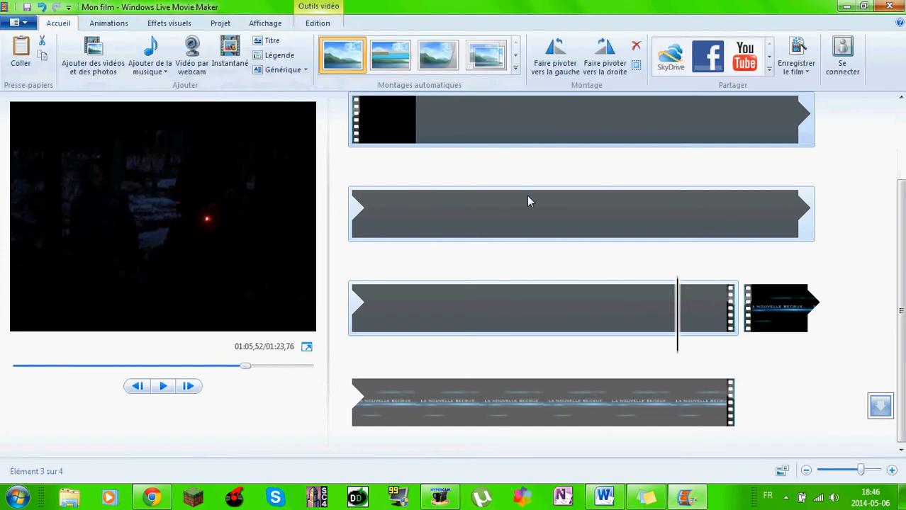
left_click(416, 124)
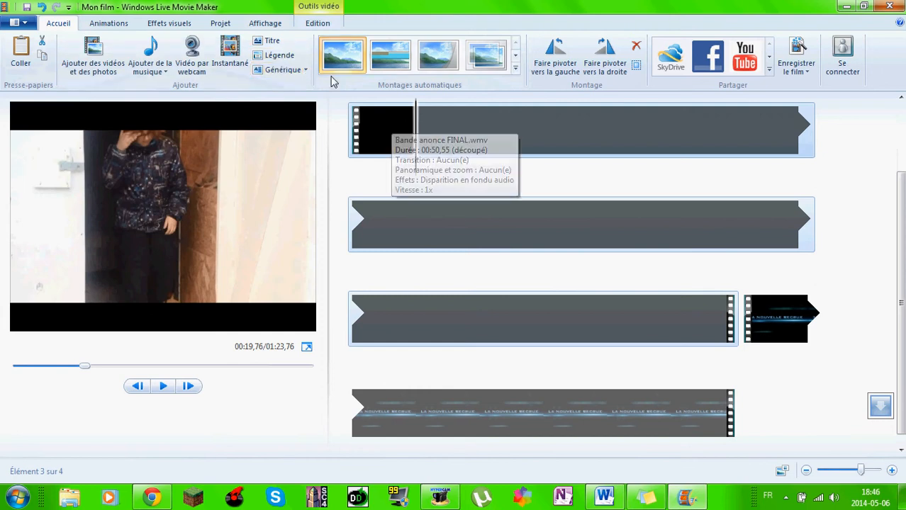
left_click(305, 71)
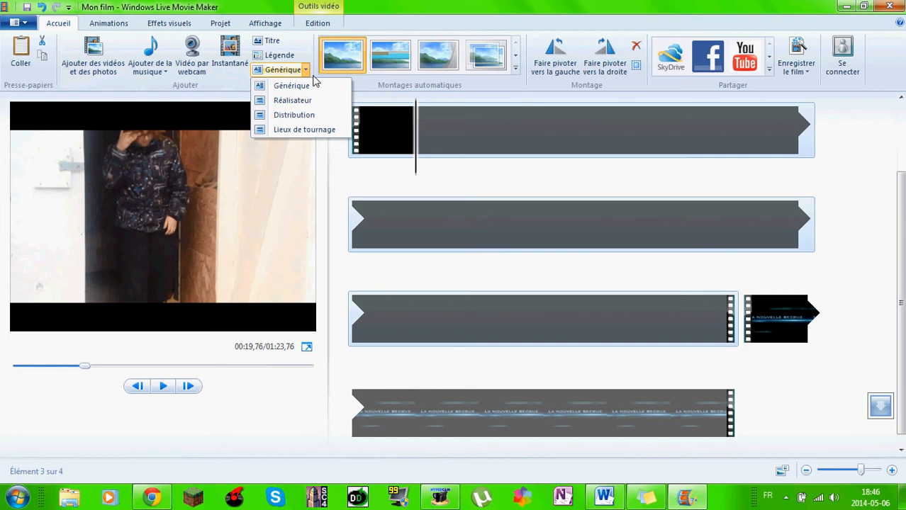
left_click(277, 55)
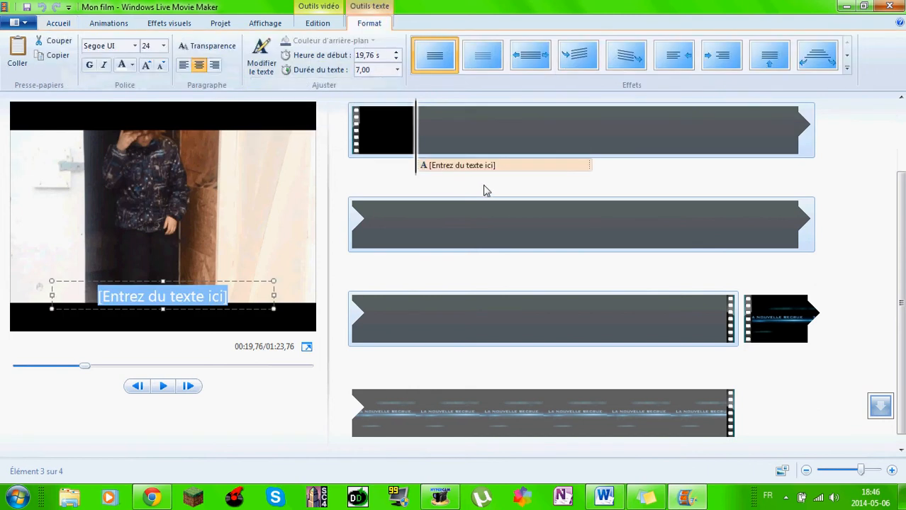
left_click(232, 296)
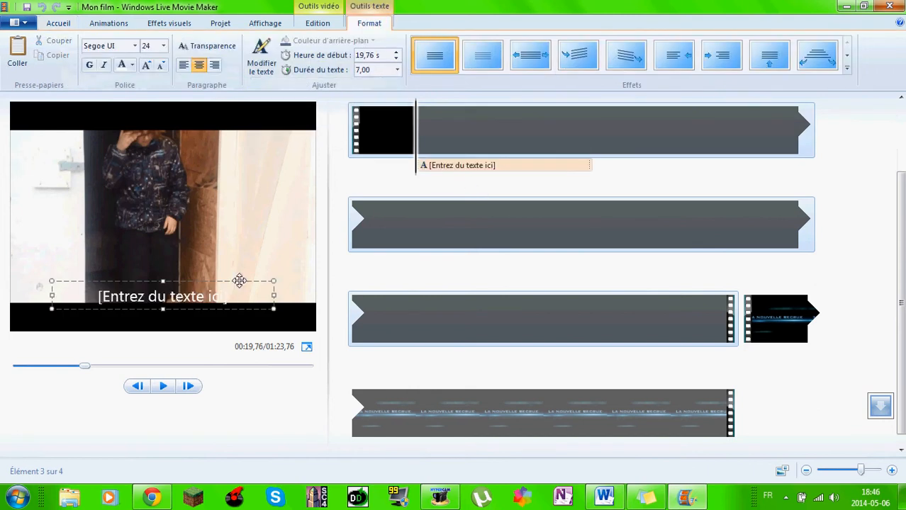
left_click_drag(240, 281, 139, 142)
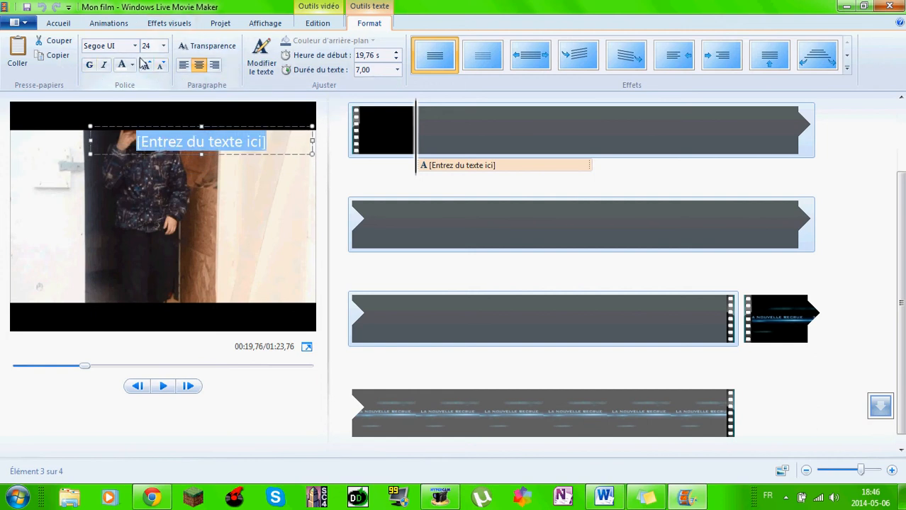
Replace the caption's placeholder text with "(------ Regarder la main" in red.
key("Delete")
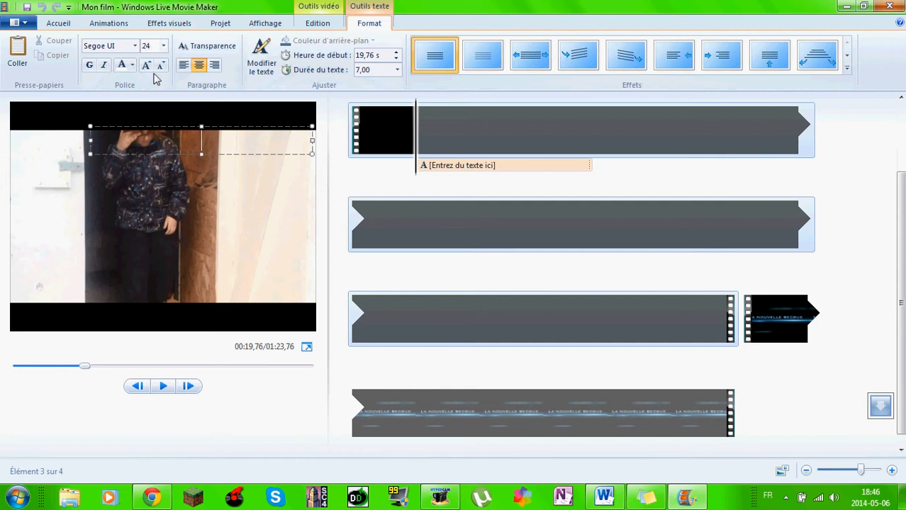
left_click(130, 69)
left_click(135, 102)
type("I")
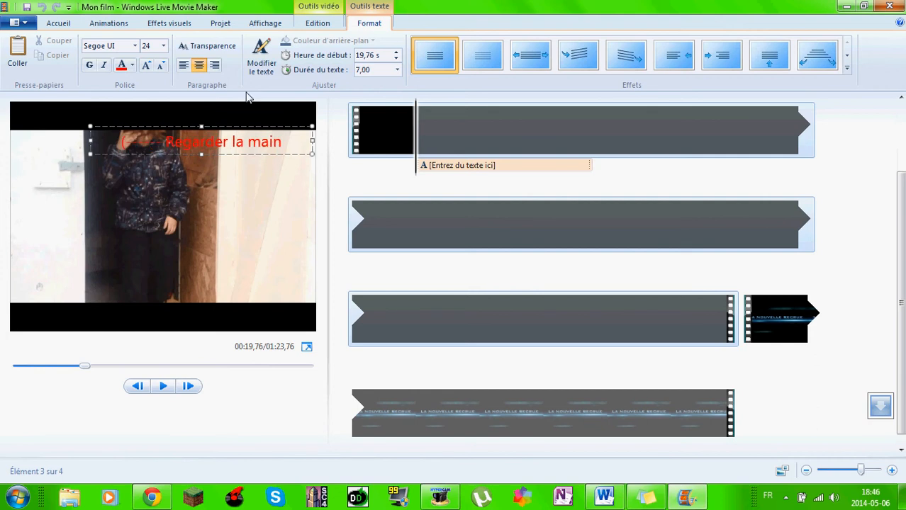
left_click(266, 198)
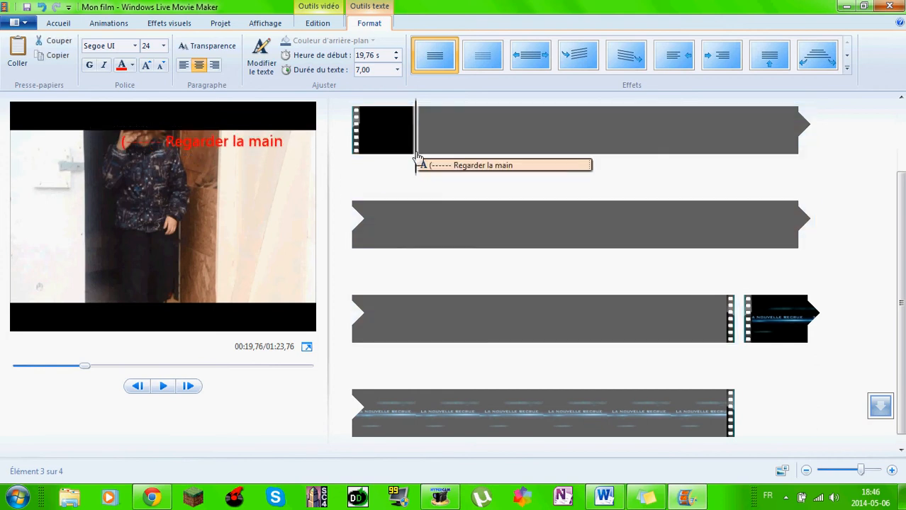
Lower the captioned clip's volume close to the minimum and play from just before the caption to check the result.
left_click(401, 142)
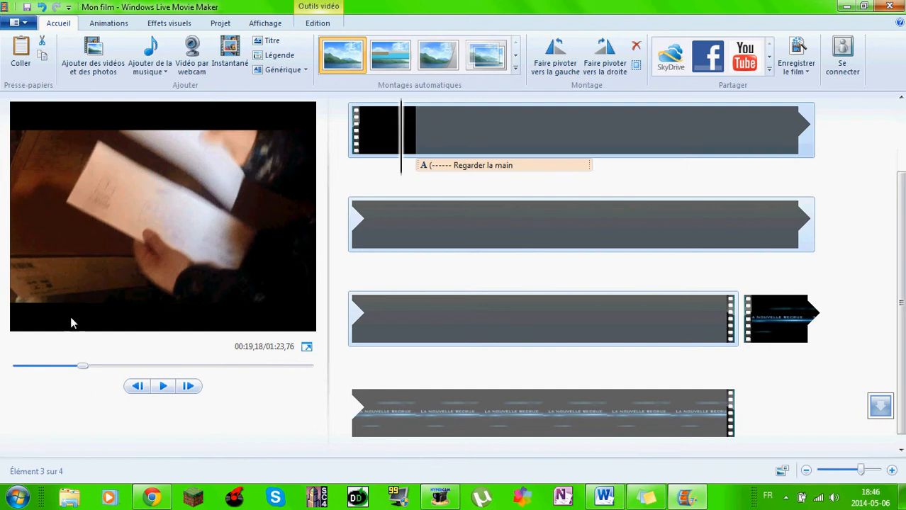
left_click(305, 26)
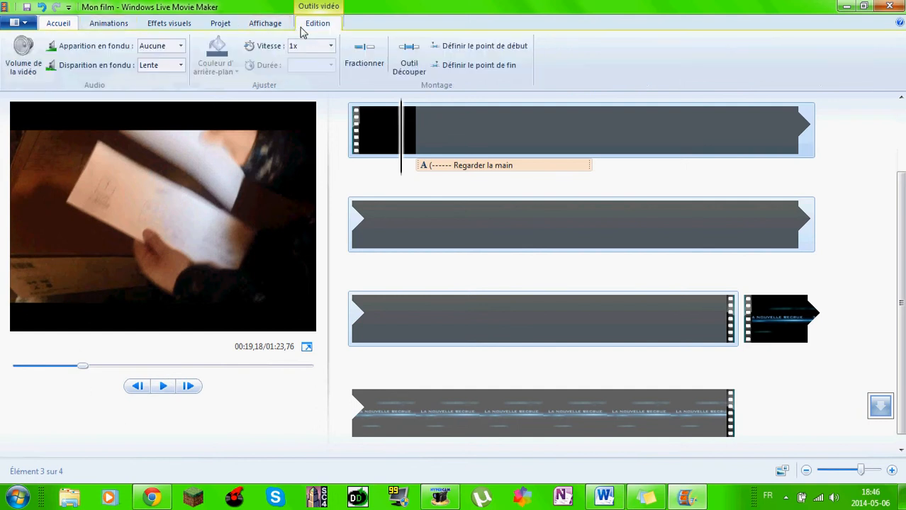
left_click(18, 71)
left_click_drag(43, 91, 31, 90)
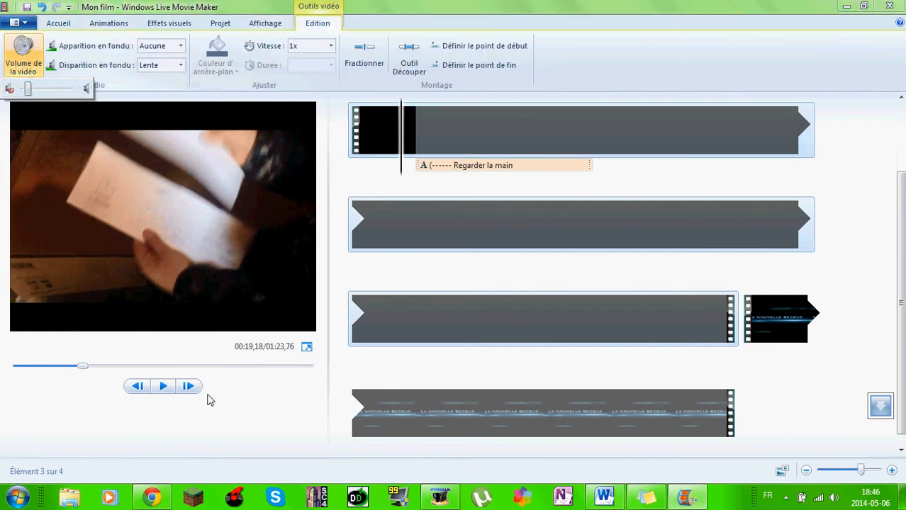
left_click(163, 387)
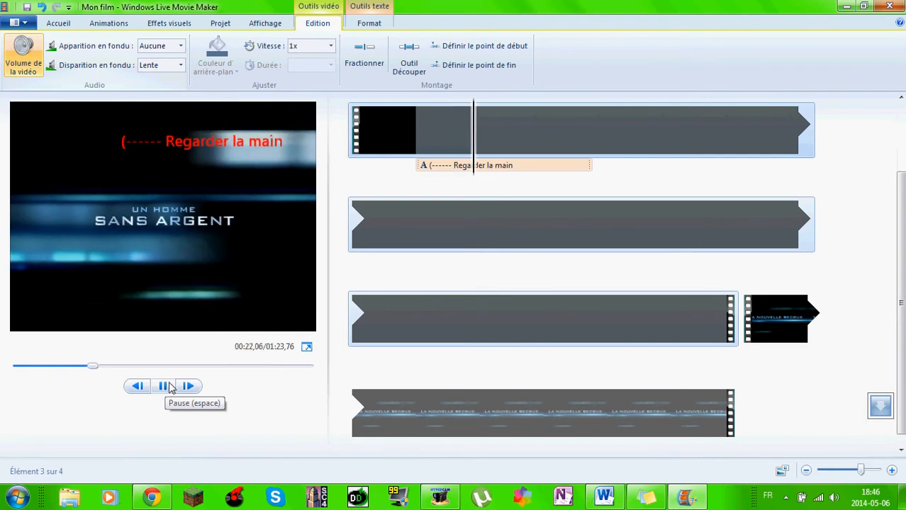
left_click(544, 169)
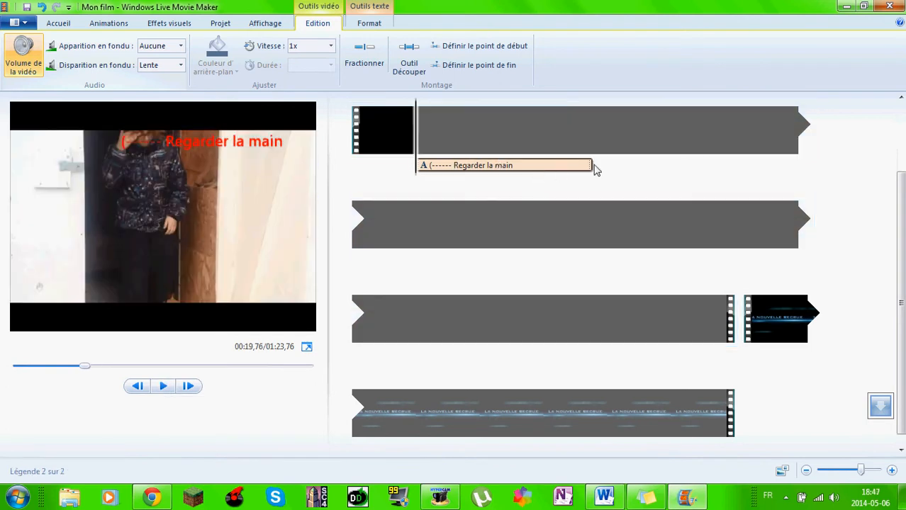
Move the "Regarder la main" caption to start at 21,05 s, set its duration to 3,00 and play it to check.
left_click_drag(593, 166, 453, 164)
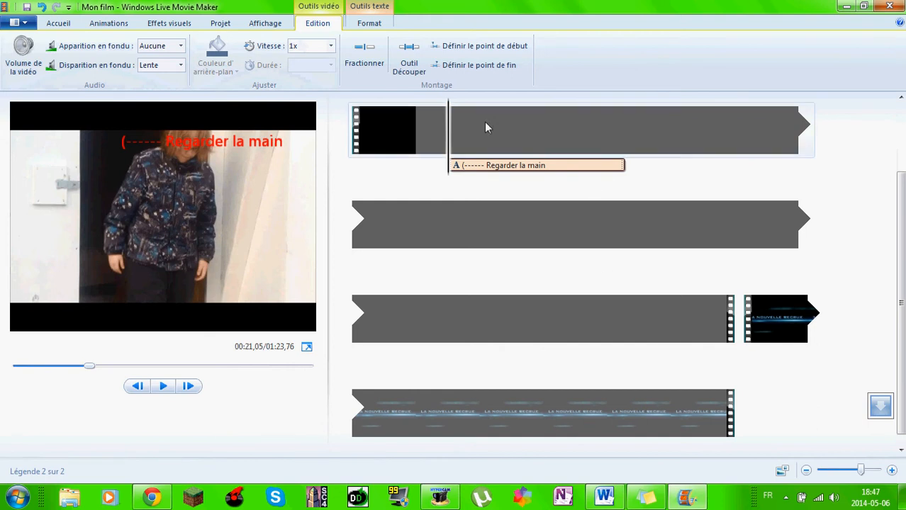
left_click(369, 23)
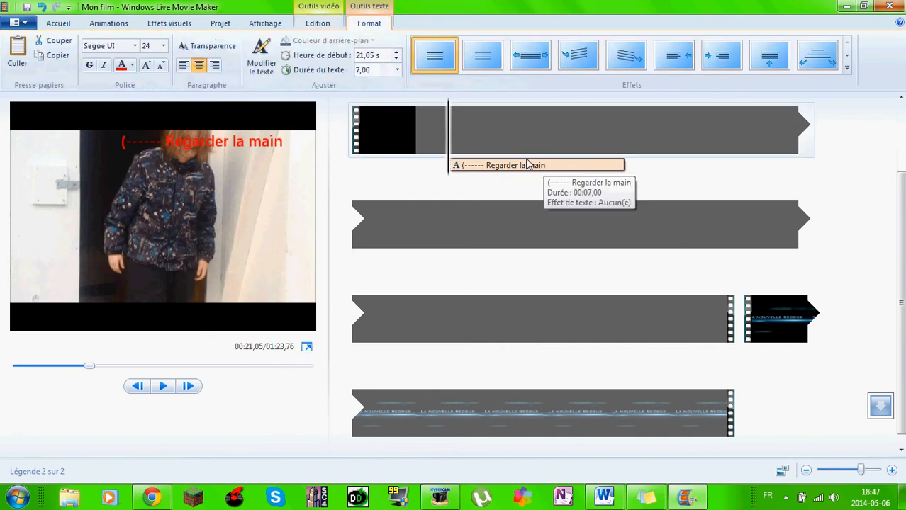
left_click(397, 70)
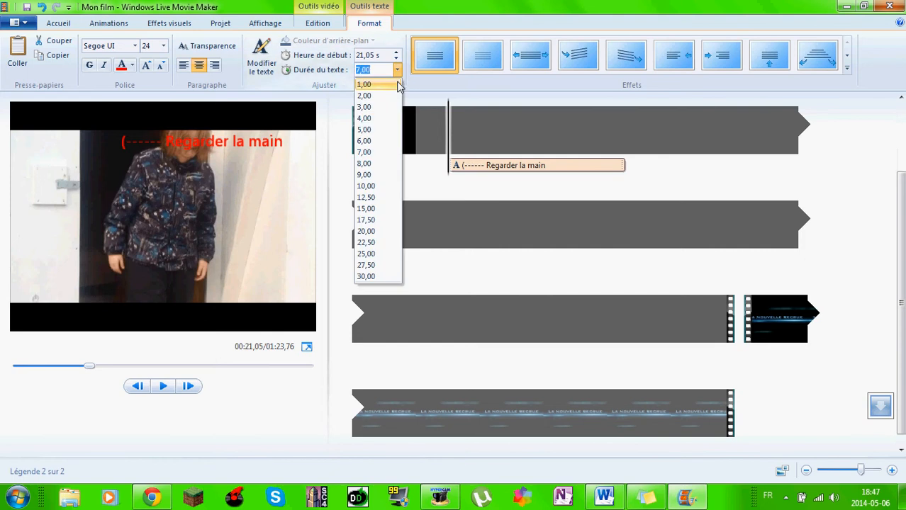
left_click(369, 107)
left_click(162, 386)
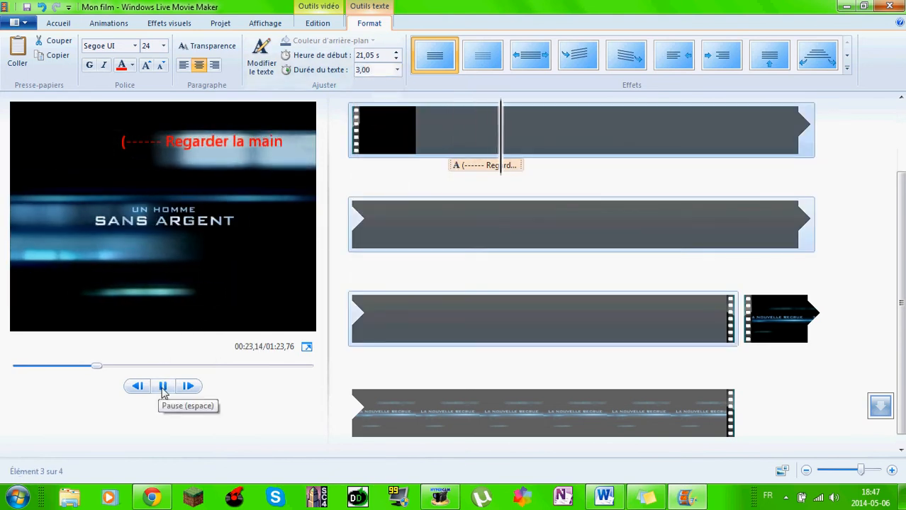
left_click(162, 389)
Shorten the "Regarder la main" caption's duration to 1,00 and play from just before it to check the timing.
left_click(397, 71)
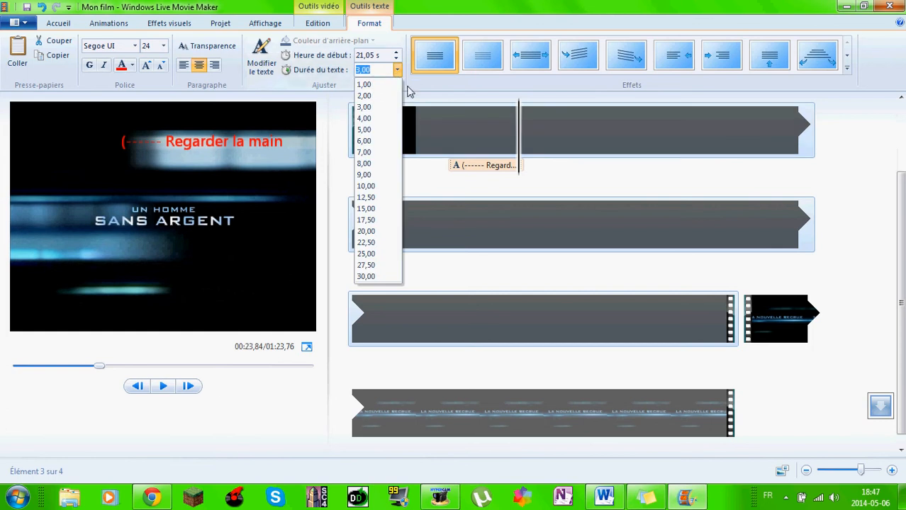
left_click(496, 169)
left_click(440, 163)
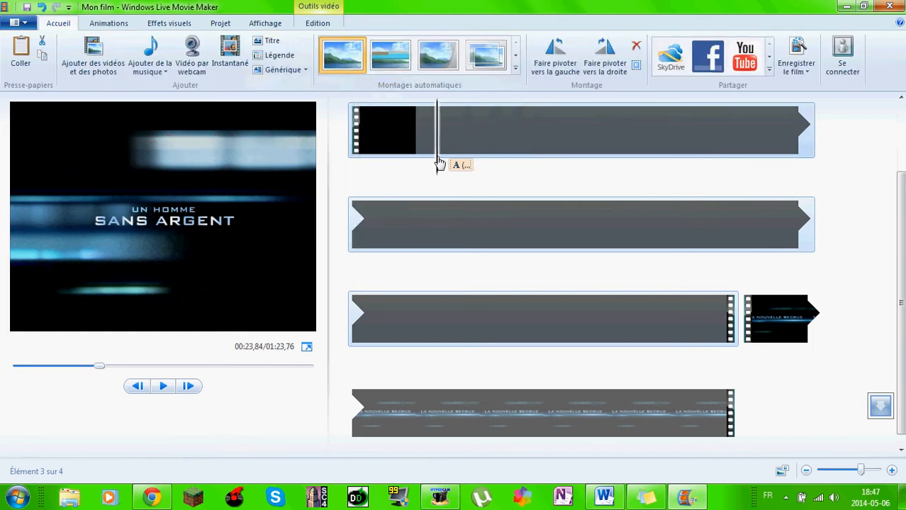
left_click(163, 387)
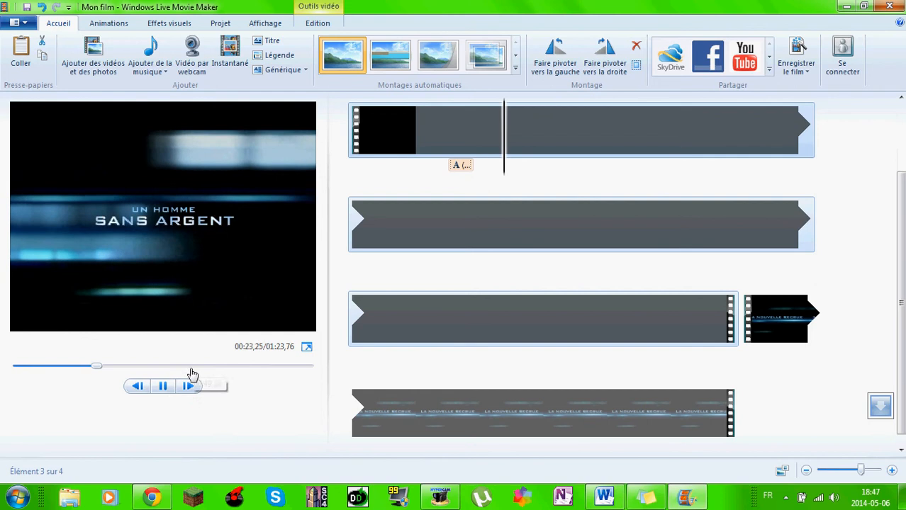
left_click(182, 383)
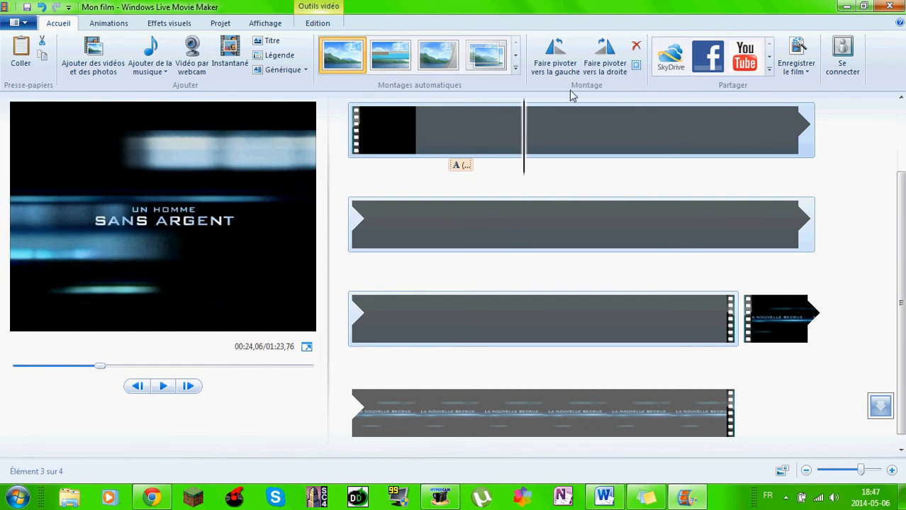
Add the song "Amoureux Fou" as music from the beginning of the movie.
left_click(311, 25)
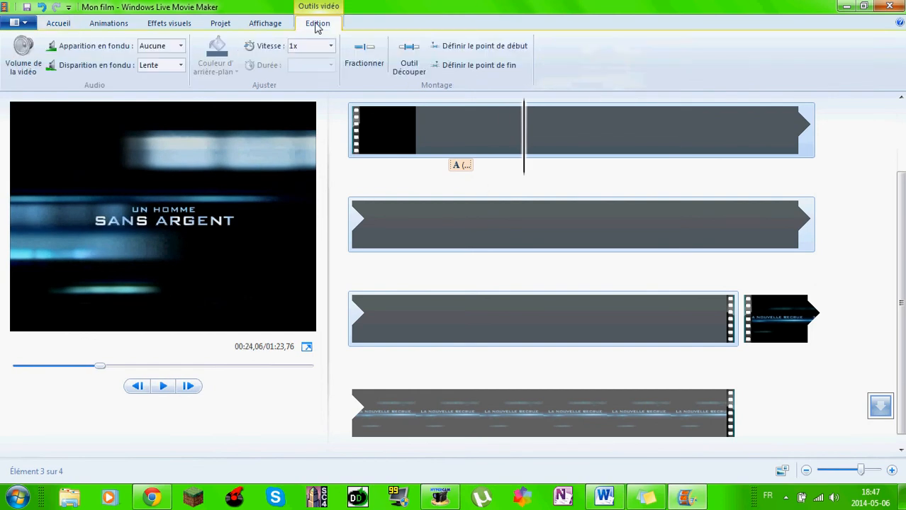
left_click(58, 24)
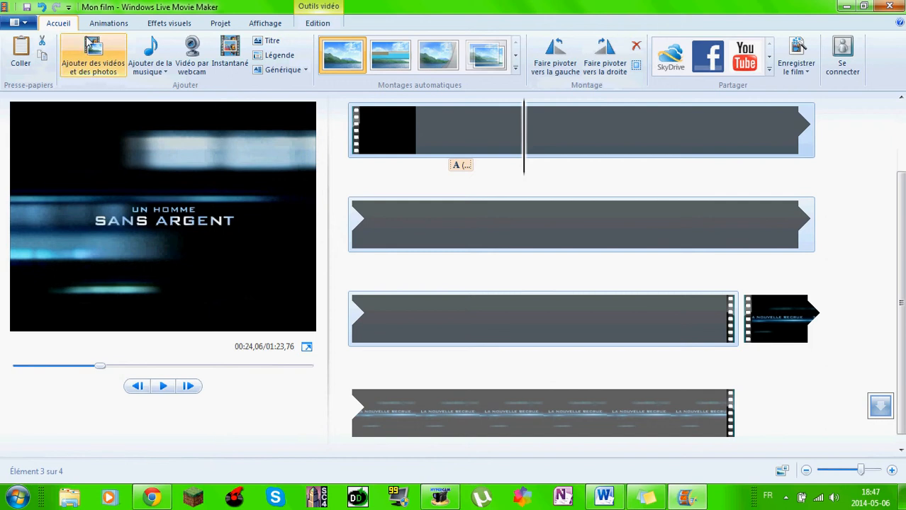
left_click(163, 71)
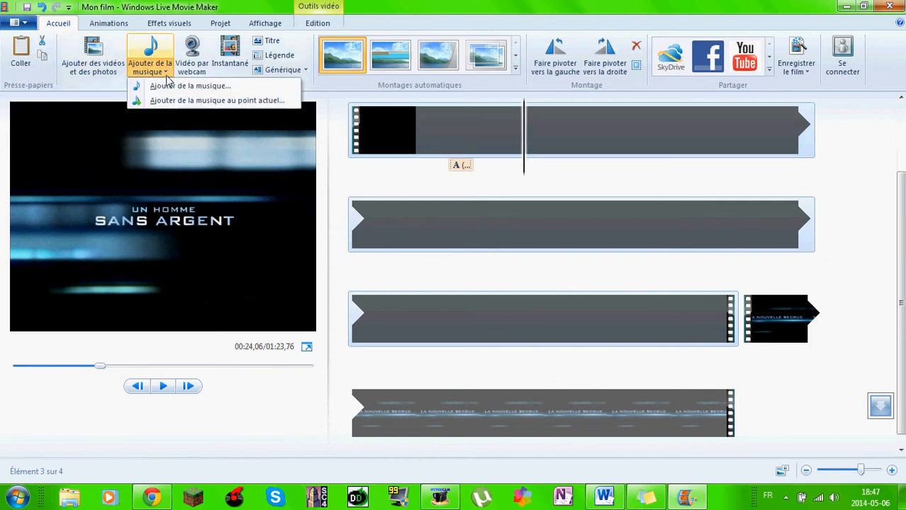
left_click(179, 86)
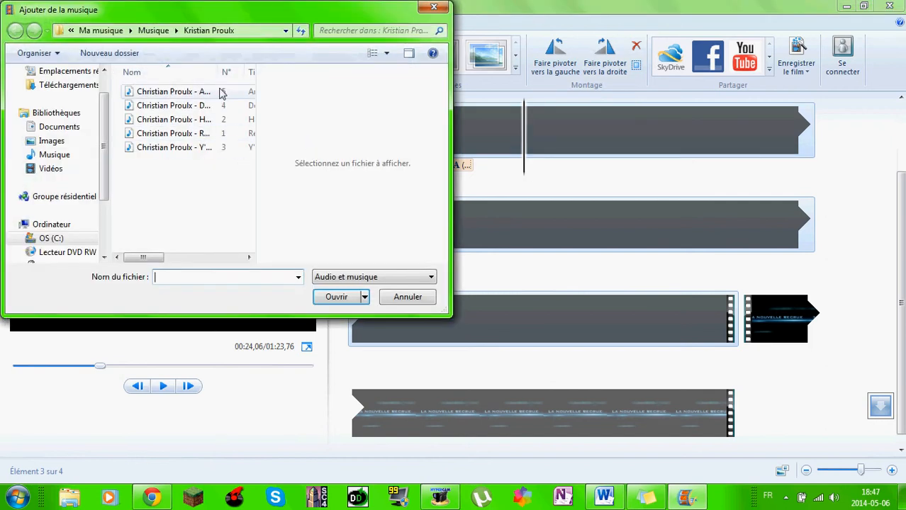
double_click(205, 96)
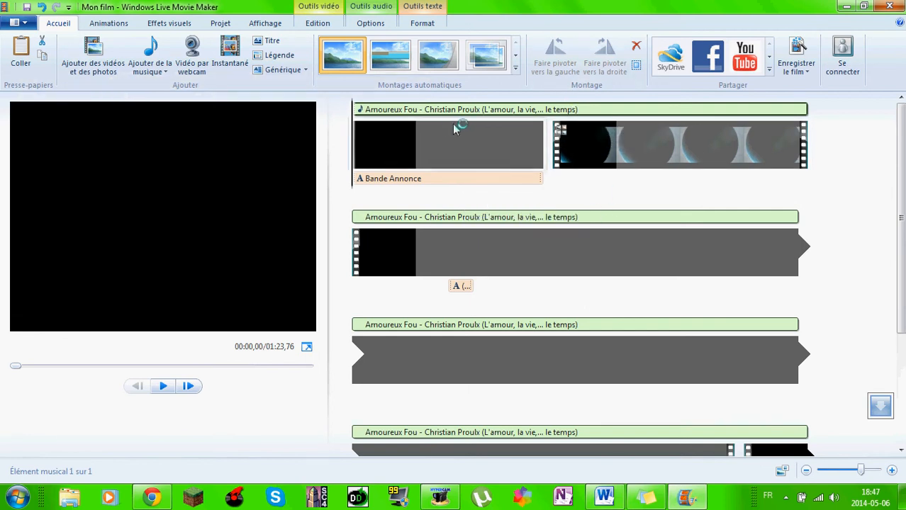
left_click(381, 23)
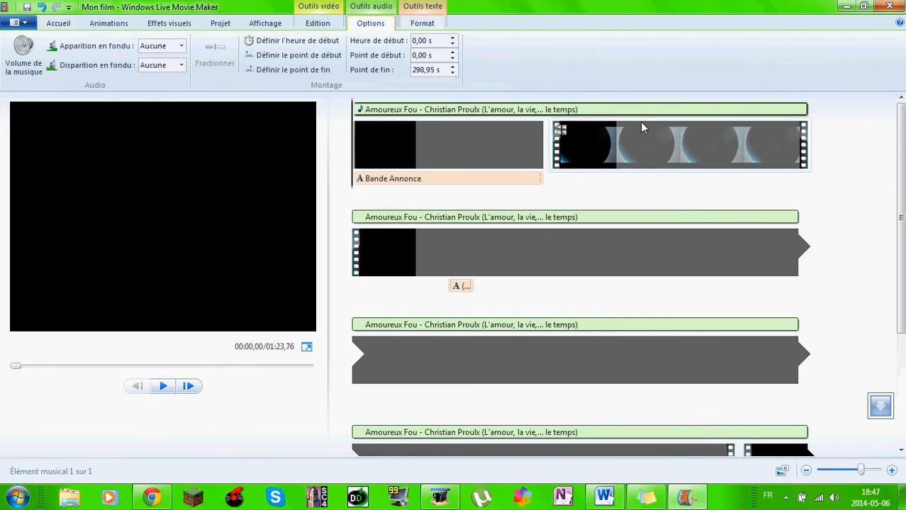
left_click(318, 23)
left_click(370, 23)
left_click(422, 23)
Split the music track at about 8,04 s, within the second clip, and remove the part after the split.
left_click(370, 23)
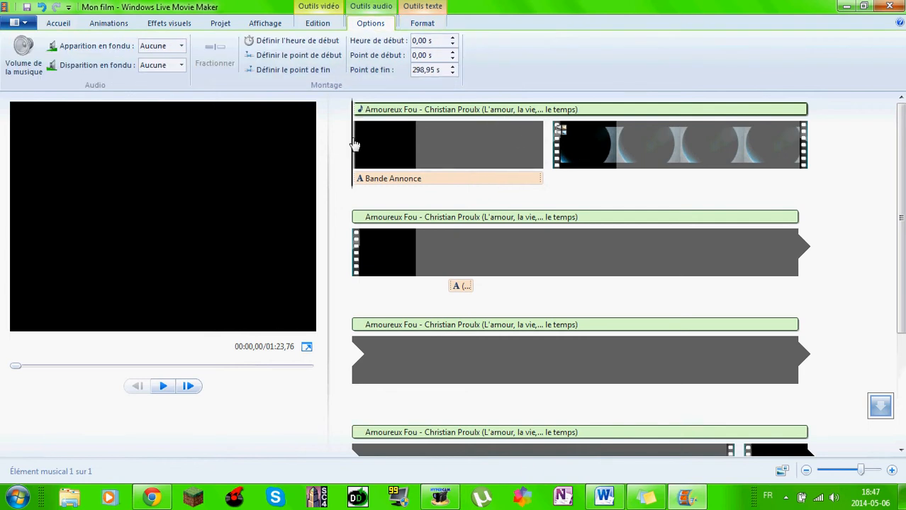
left_click(563, 136)
left_click(666, 142)
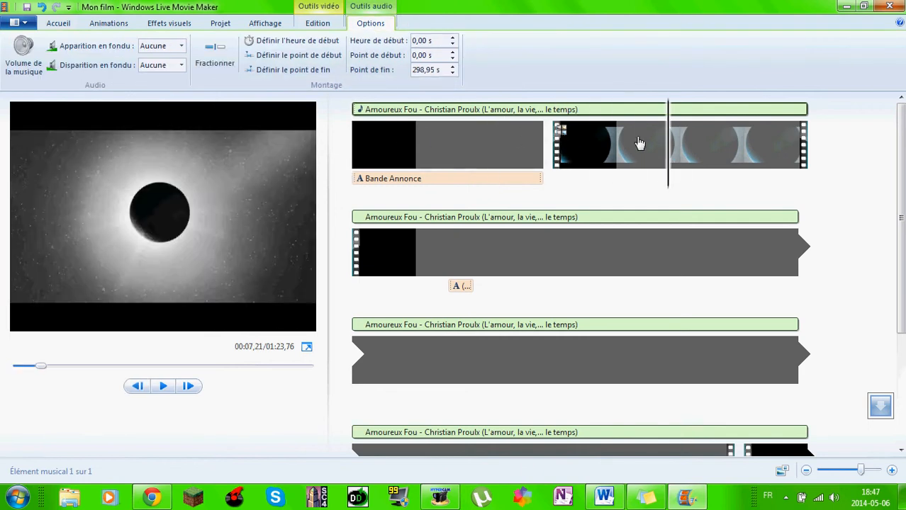
left_click(559, 147)
left_click_drag(559, 148, 581, 129)
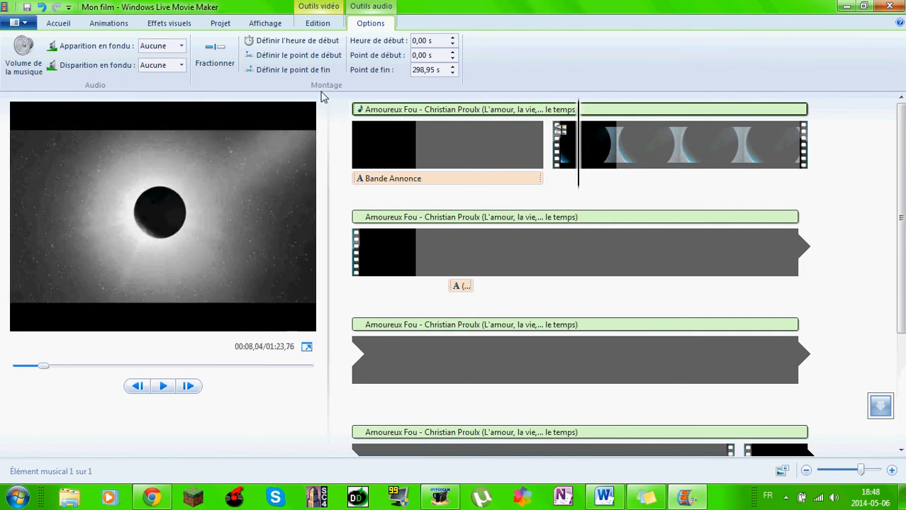
left_click(215, 56)
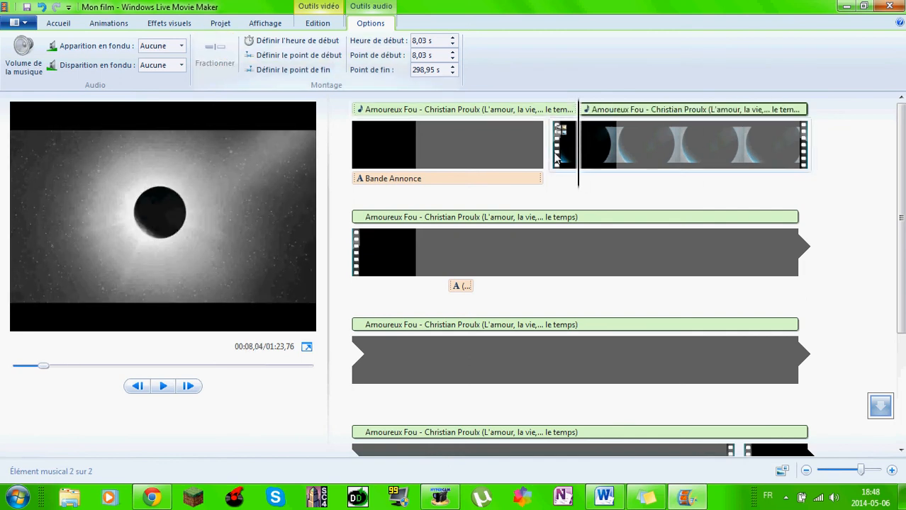
right_click(633, 117)
left_click(670, 182)
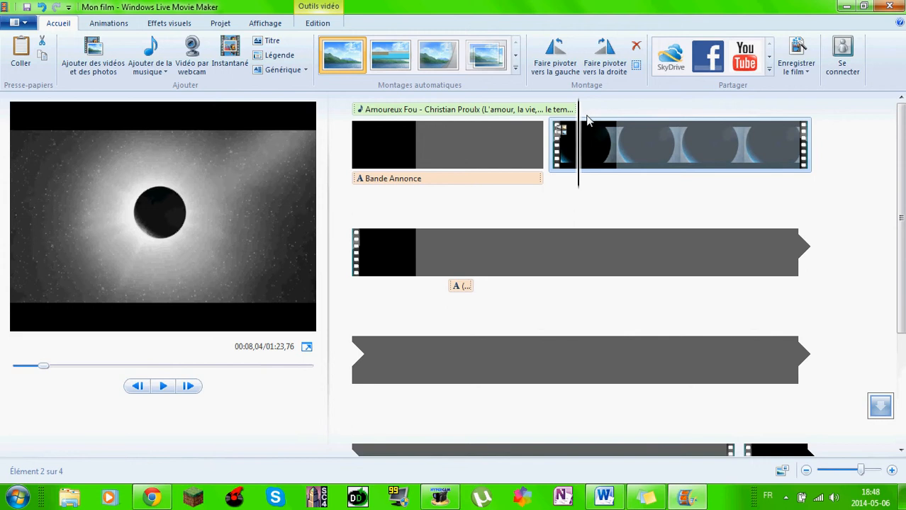
Move the remaining music to start at 7,19 s and set both its audio fade-in and fade-out to Lente.
mouse_move(576, 109)
left_mouse_down()
mouse_move(582, 122)
mouse_move(788, 126)
mouse_move(563, 111)
left_mouse_up()
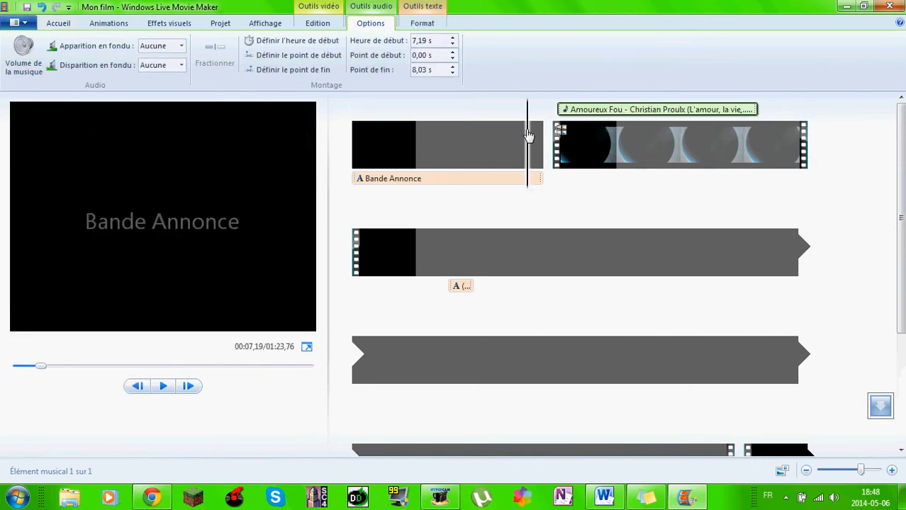
left_click(565, 110)
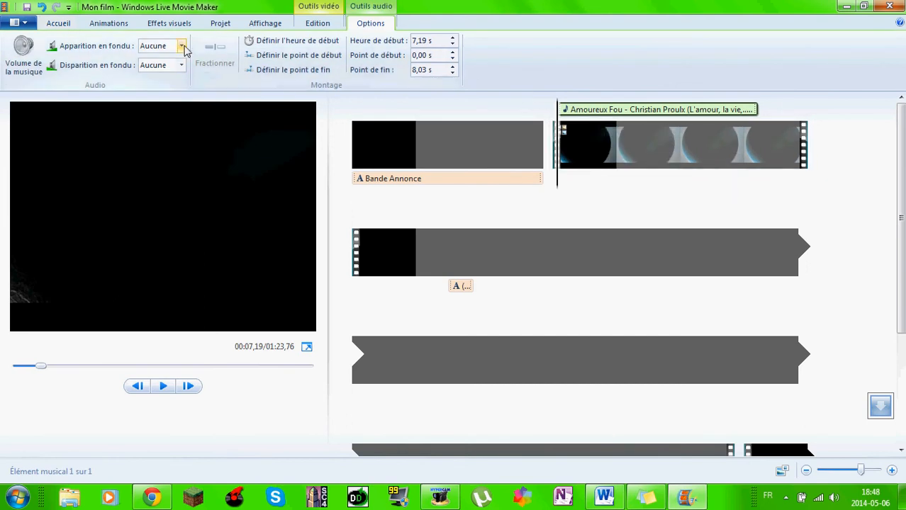
left_click(182, 46)
left_click(174, 71)
left_click(181, 65)
left_click(177, 91)
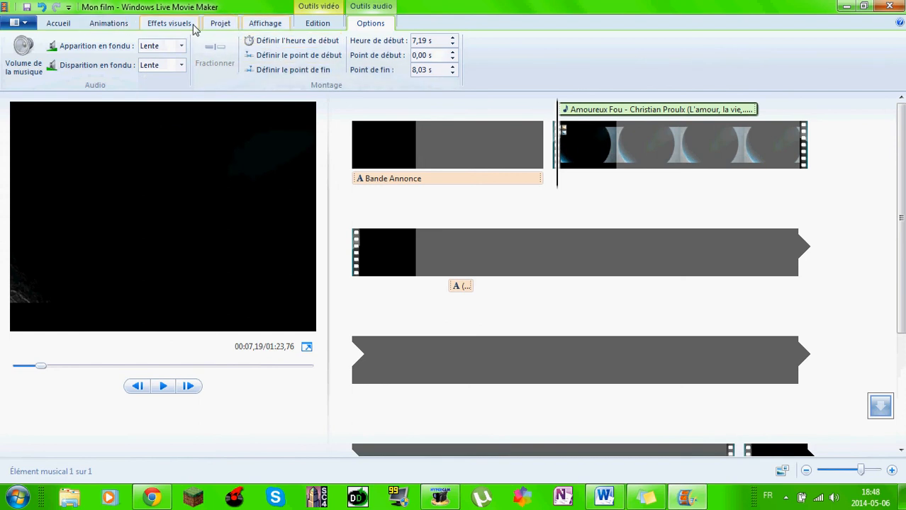
Lower the music's volume and play from the end of the "Bande Annonce" title through the music to check it.
left_click(35, 70)
left_click_drag(69, 89, 34, 89)
left_click(504, 149)
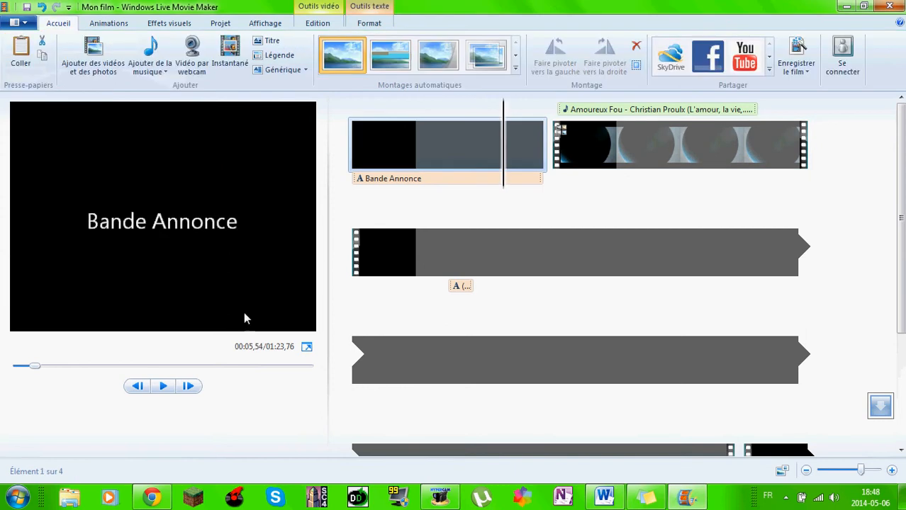
left_click(162, 386)
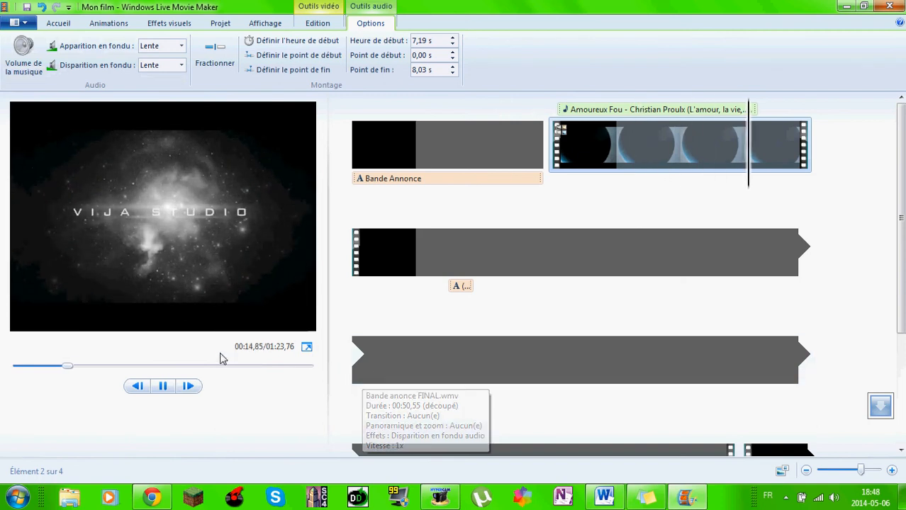
left_click(166, 389)
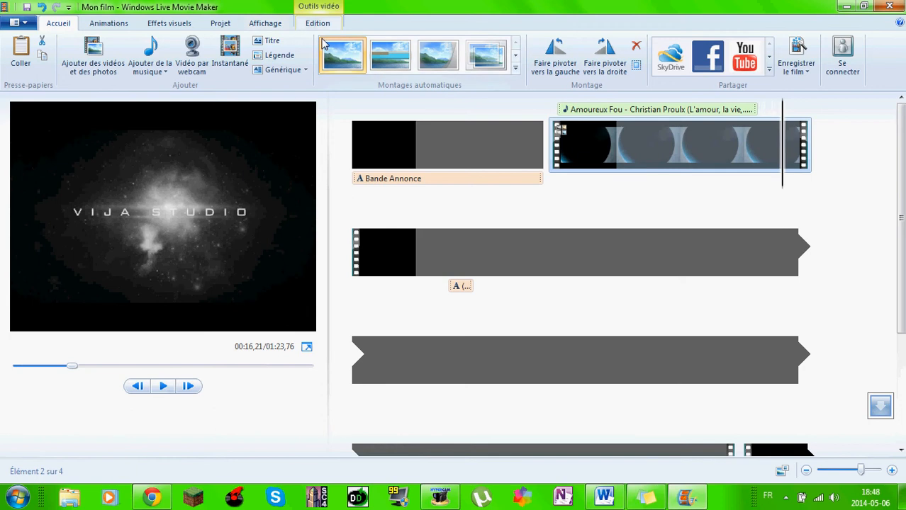
Scrub the second clip back to 10,89 s and close the movie project without saving the changes.
left_click(596, 125)
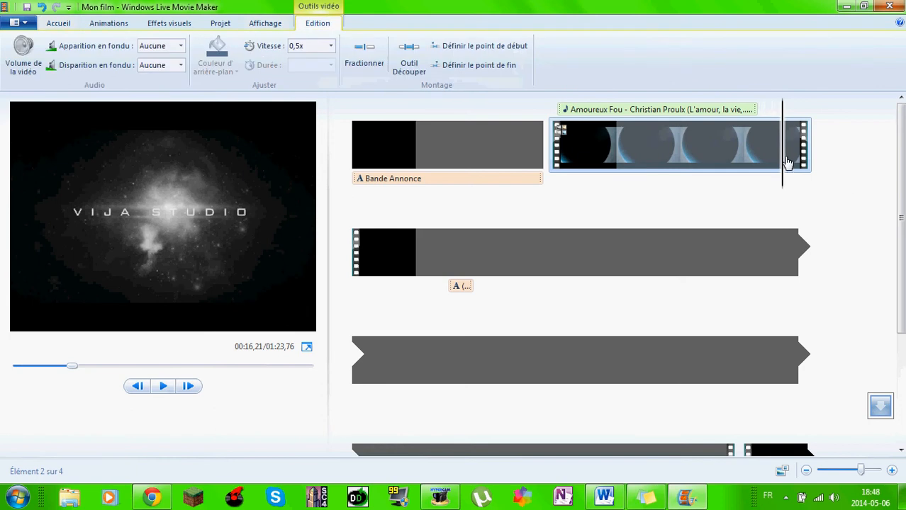
left_click_drag(787, 163, 640, 182)
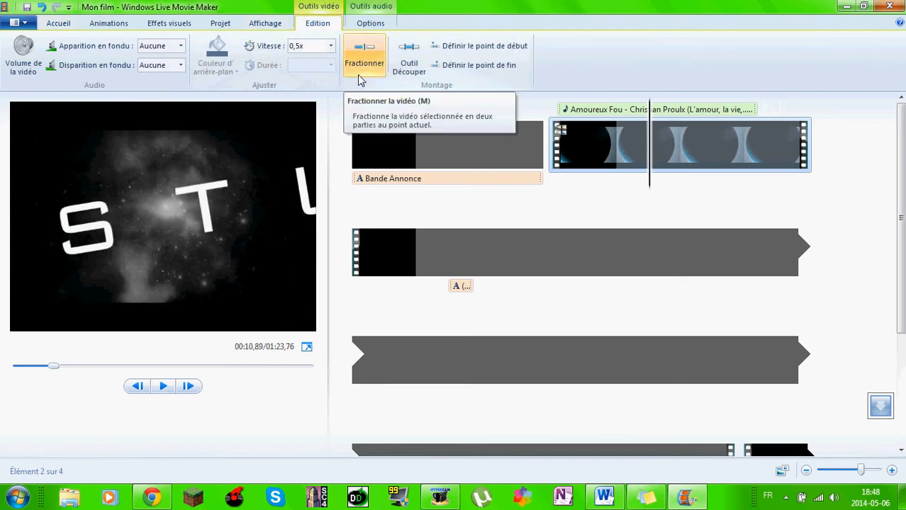
left_click(888, 7)
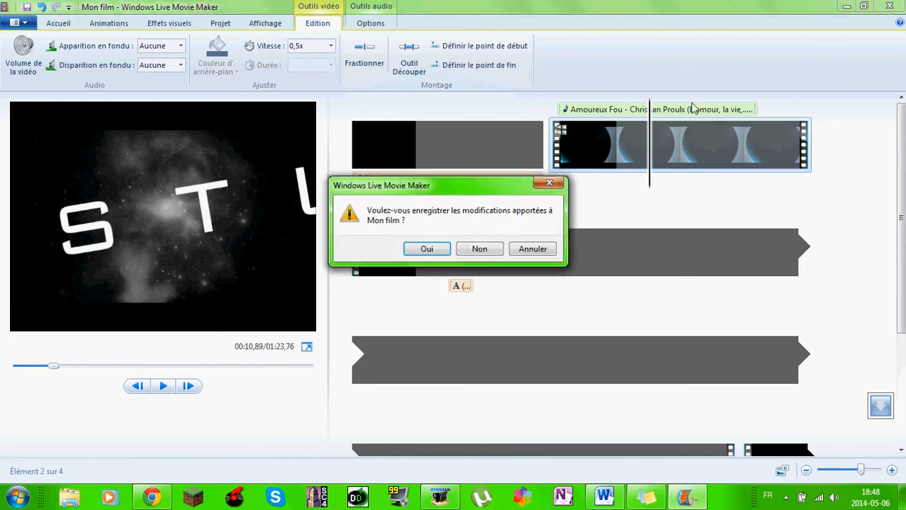
left_click(484, 255)
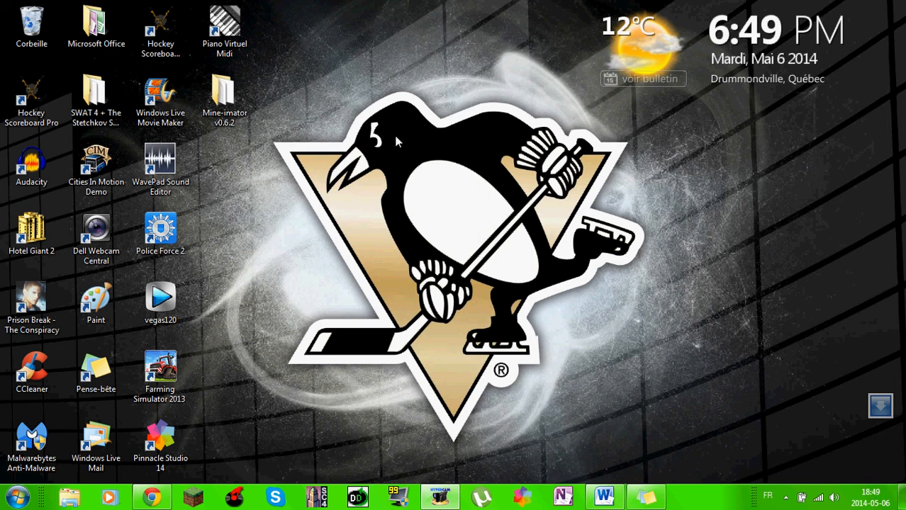
left_click_drag(273, 80, 651, 446)
right_click(457, 130)
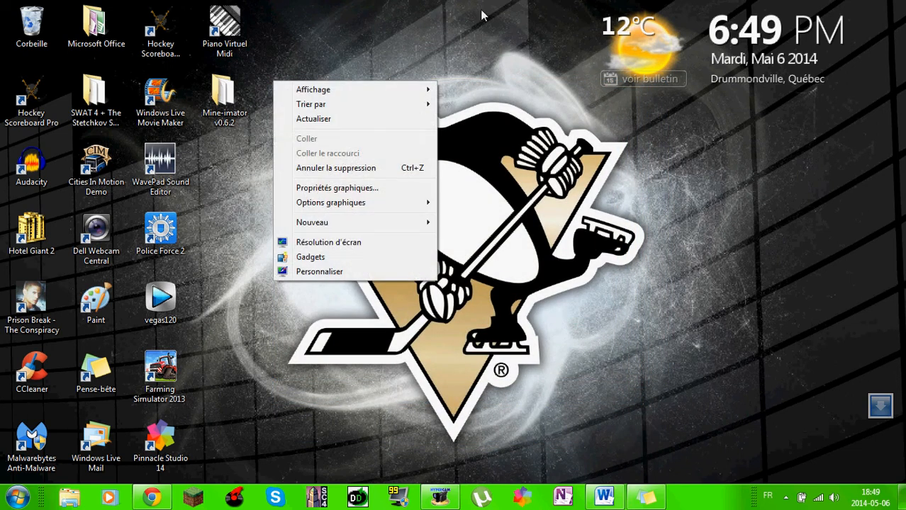
left_click(393, 40)
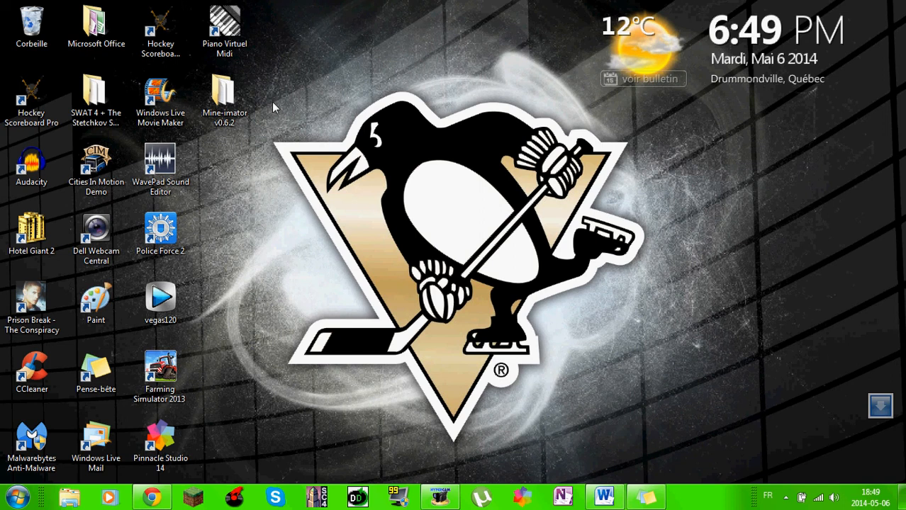
left_click_drag(266, 83, 643, 445)
left_click(465, 187)
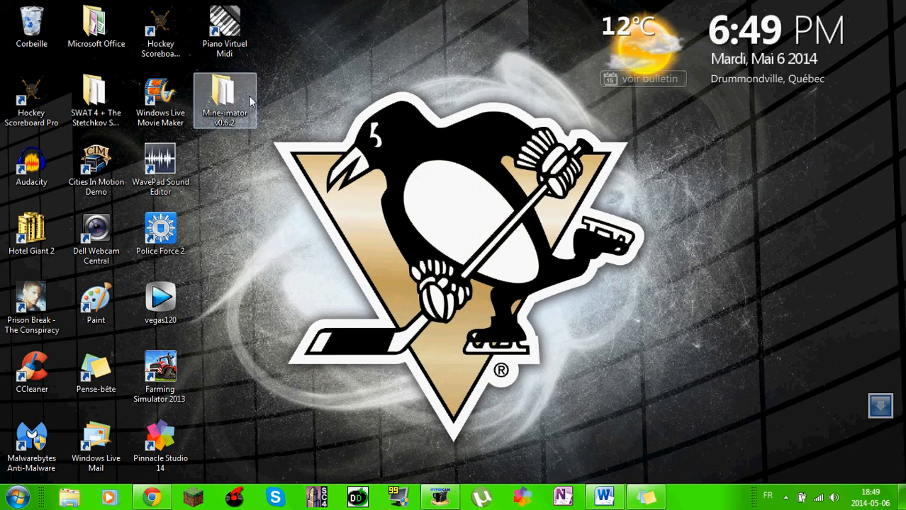
left_click_drag(265, 94, 643, 423)
key("Menu")
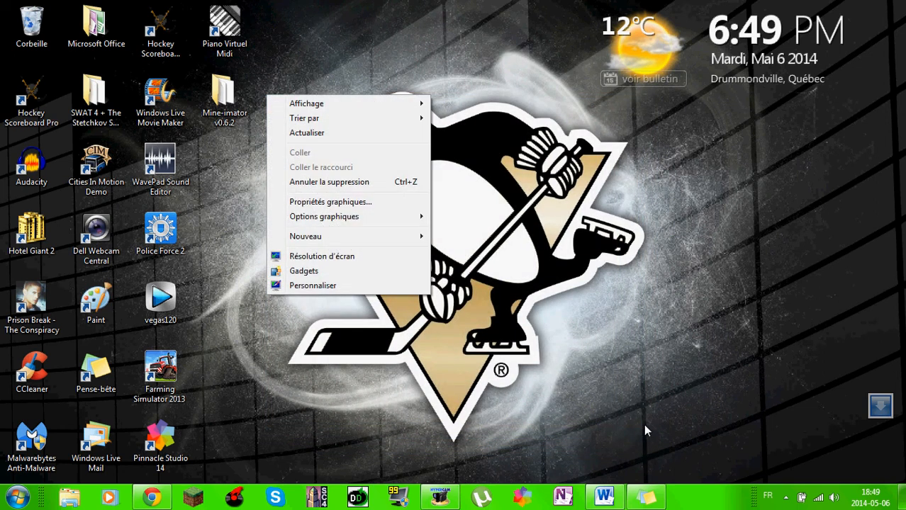
key("Escape")
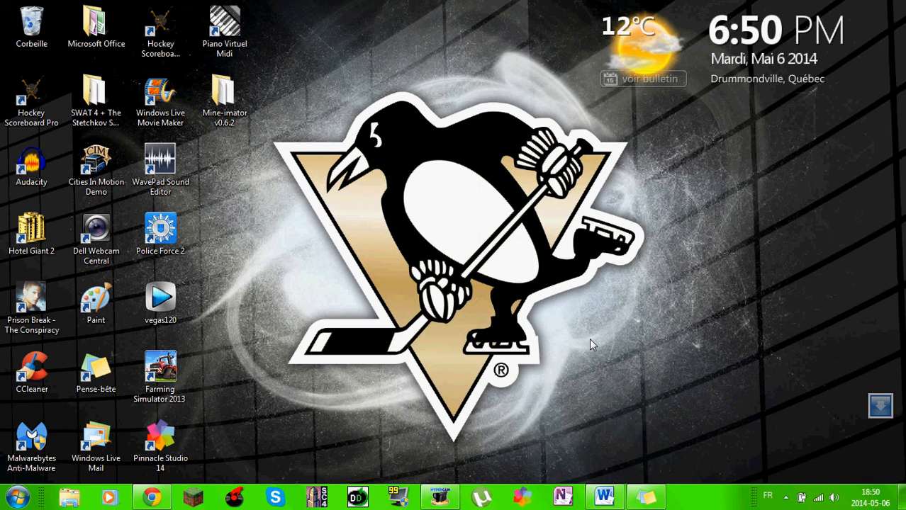
left_click_drag(280, 90, 669, 418)
right_click(283, 91)
left_click(559, 298)
left_click_drag(274, 76, 470, 211)
right_click(272, 76)
left_click(394, 49)
left_click_drag(282, 74, 680, 442)
right_click(282, 76)
left_click(239, 212)
right_click(126, 420)
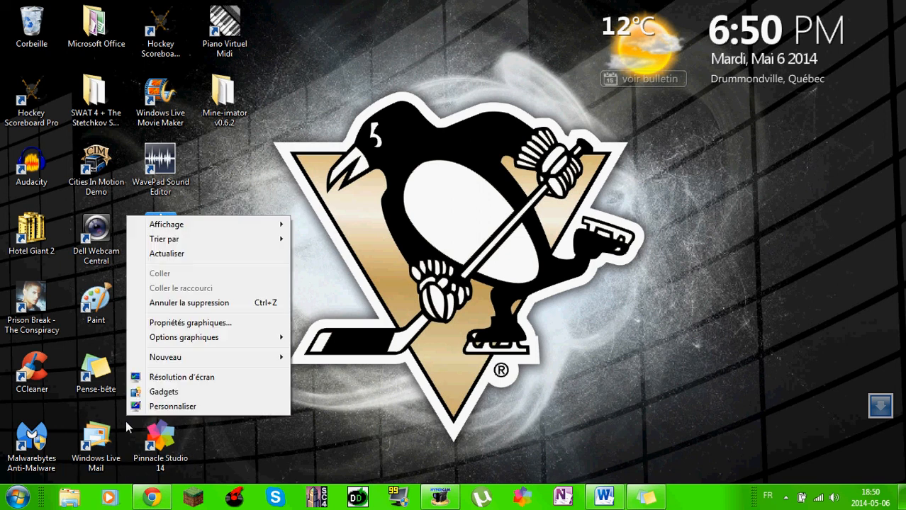
left_click(277, 423)
left_click_drag(259, 105, 579, 385)
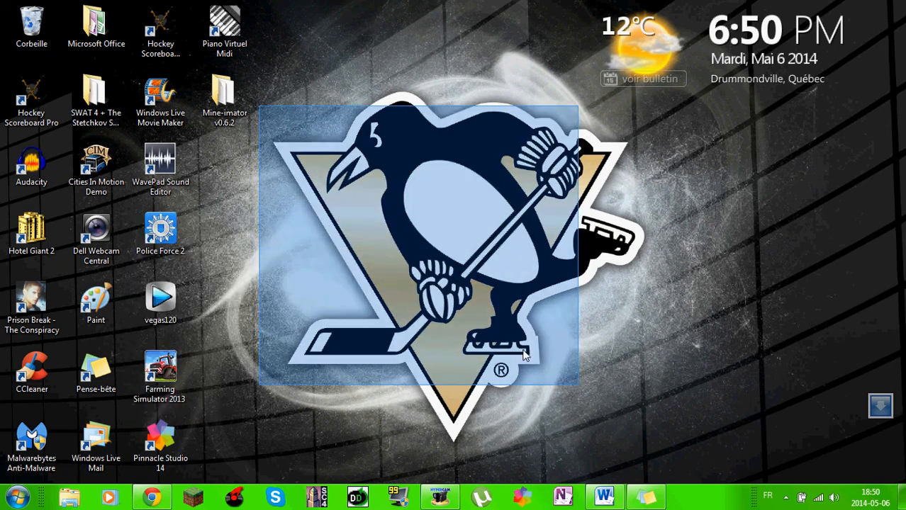
right_click(258, 107)
left_click(439, 497)
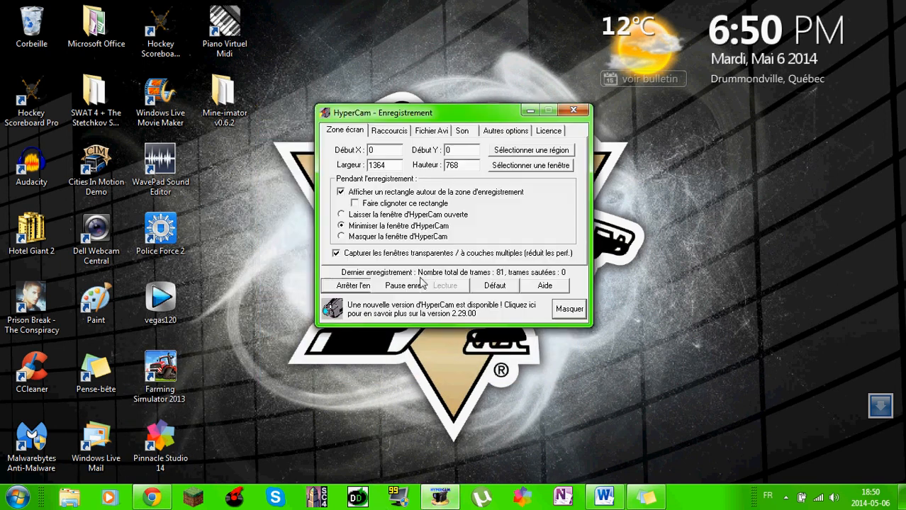